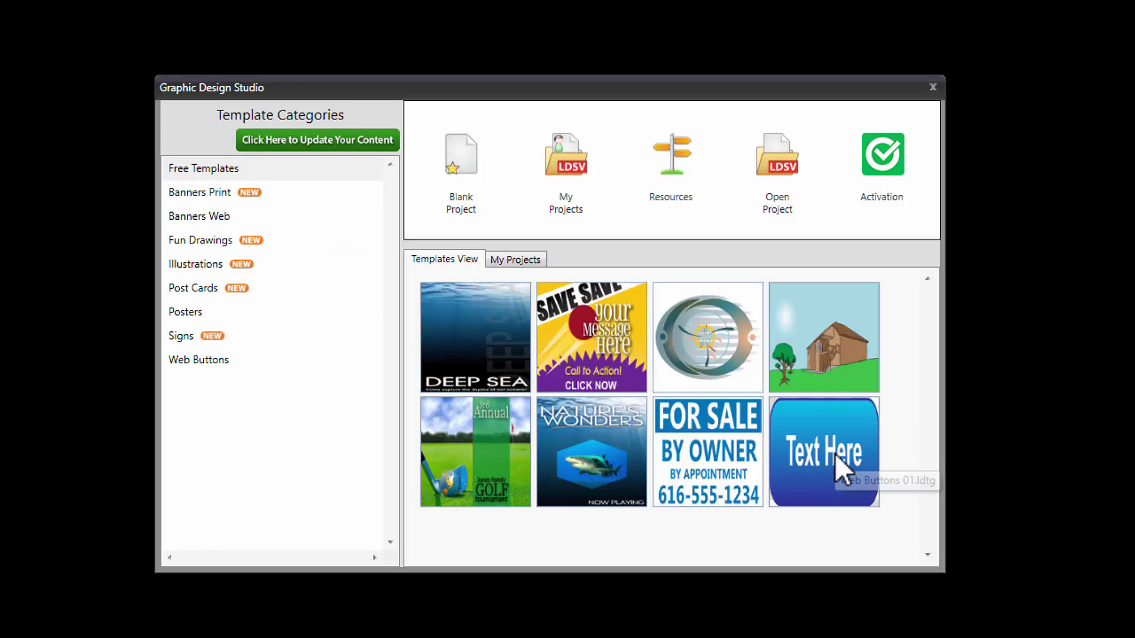
Step: Browse the Banners Print through Web Buttons template categories, then return to Banners Web
{"action": "left_click", "coordinate": [200, 193]}
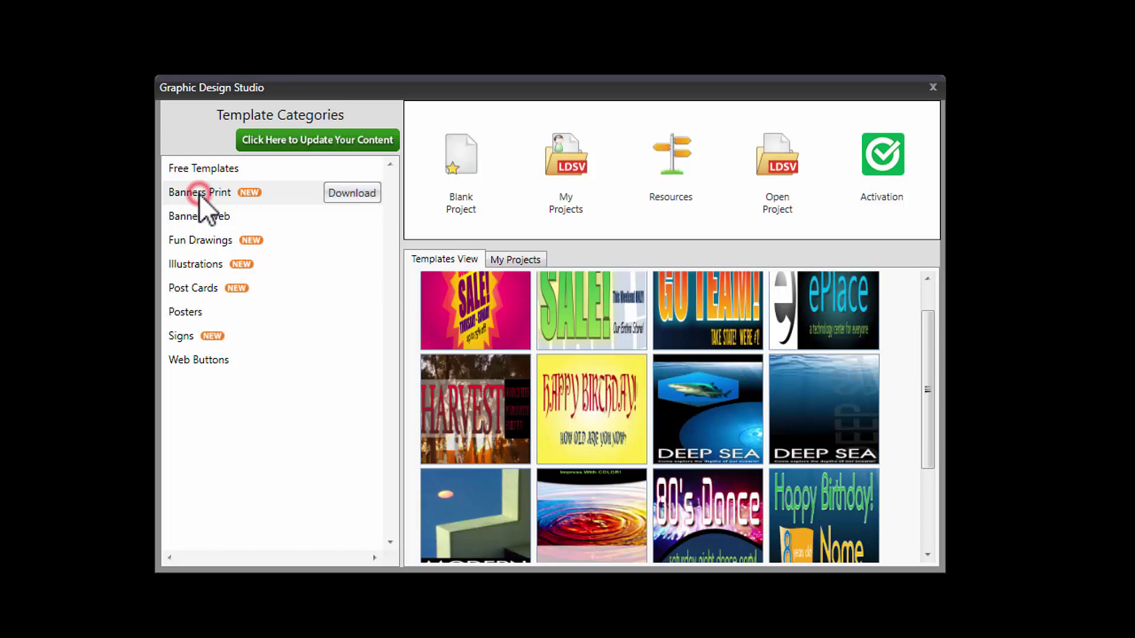
{"action": "left_click", "coordinate": [210, 219]}
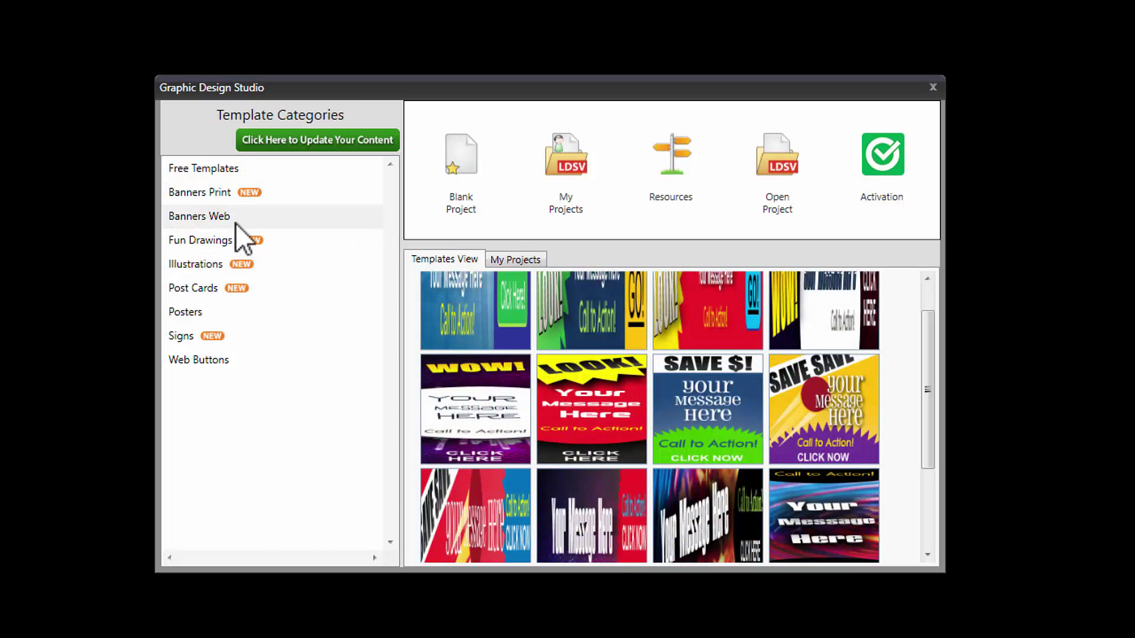
{"action": "left_click", "coordinate": [186, 242]}
{"action": "left_click", "coordinate": [197, 265]}
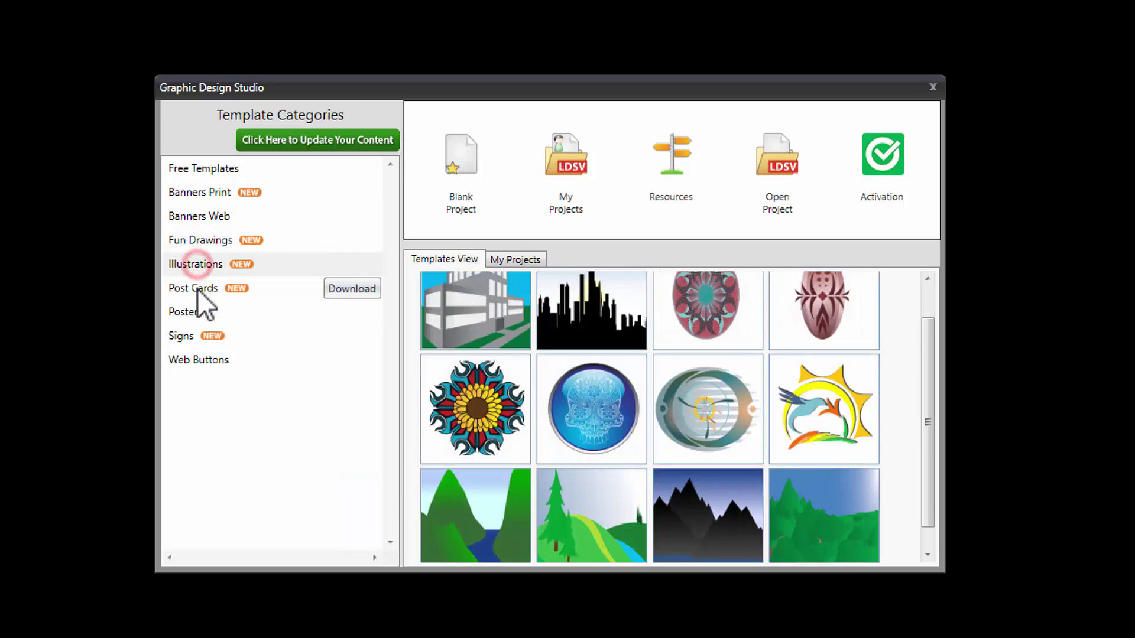
{"action": "left_click", "coordinate": [197, 290]}
{"action": "left_click", "coordinate": [191, 313]}
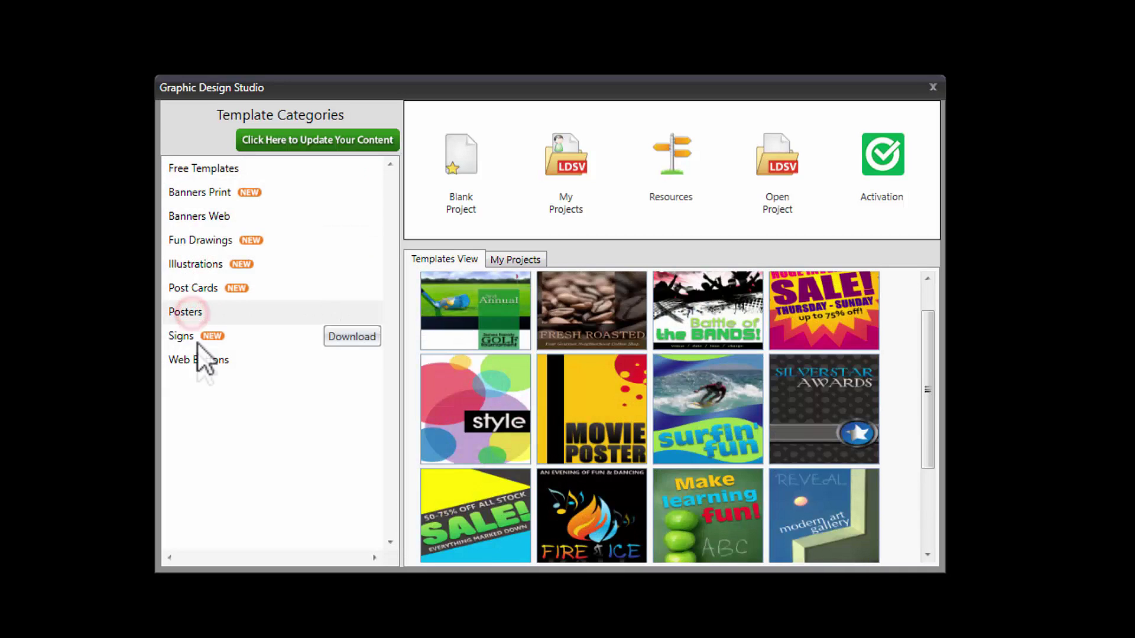
{"action": "left_click", "coordinate": [190, 337]}
{"action": "left_click", "coordinate": [208, 359]}
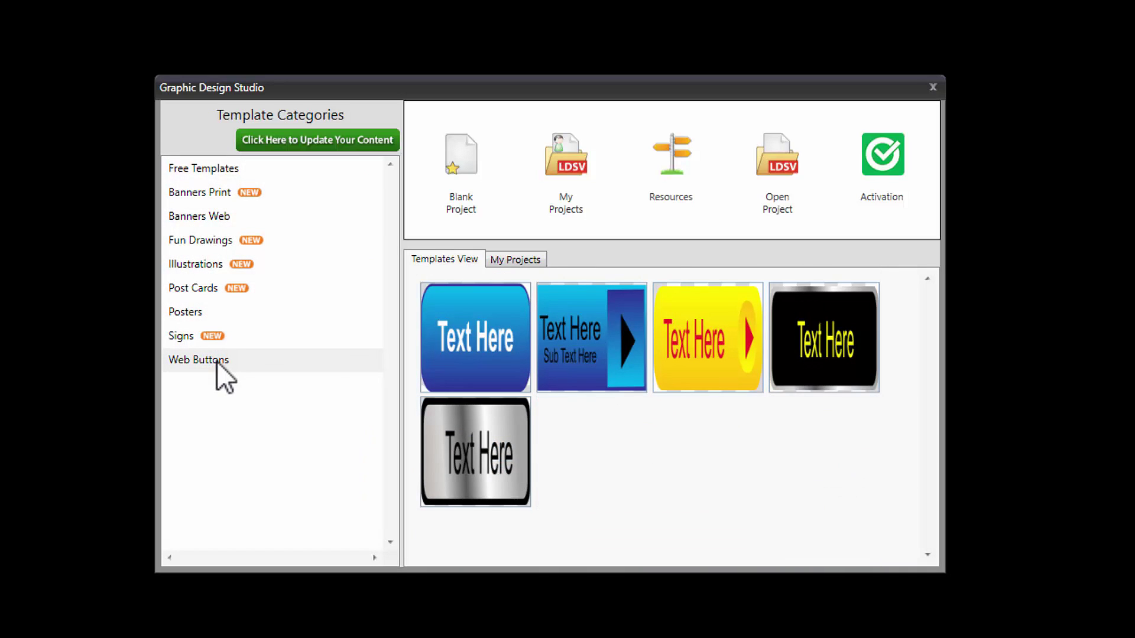
{"action": "mouse_move", "coordinate": [264, 345]}
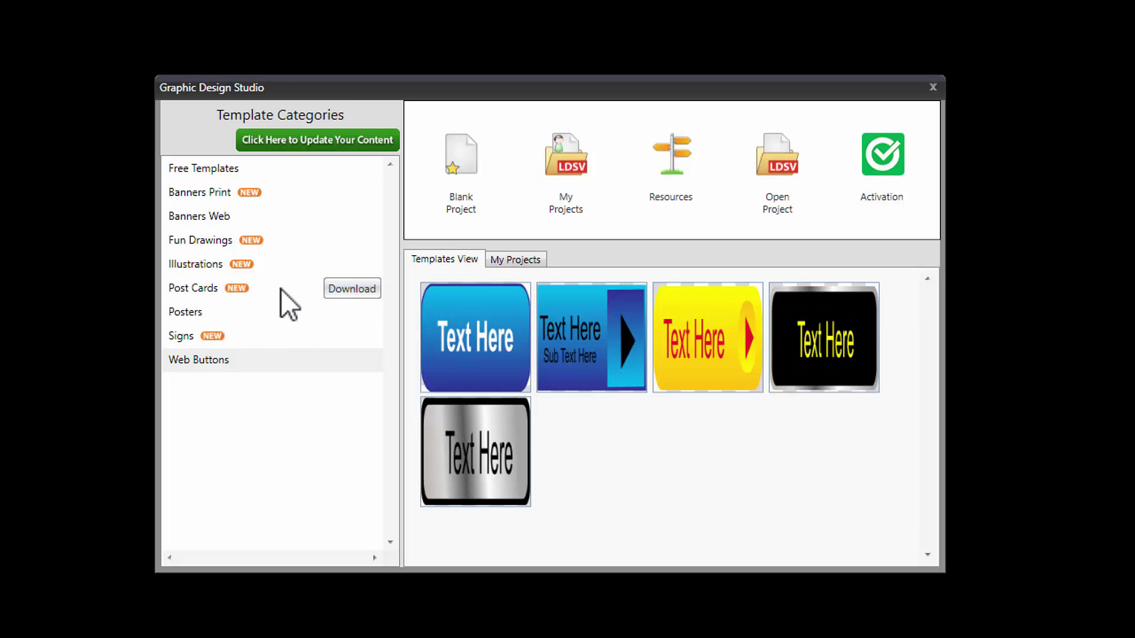
{"action": "left_click", "coordinate": [223, 218]}
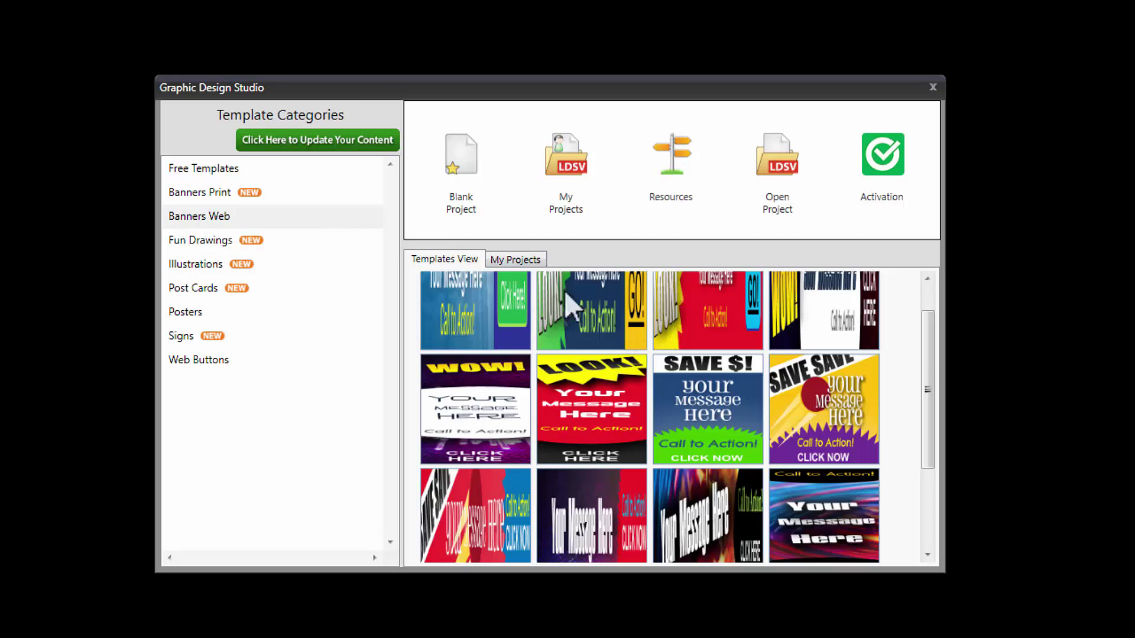
Step: Scroll the Banners Web templates to the top and open the blue web banner template
{"action": "scroll", "coordinate": [552, 295], "scroll_direction": "up", "scroll_amount": 1}
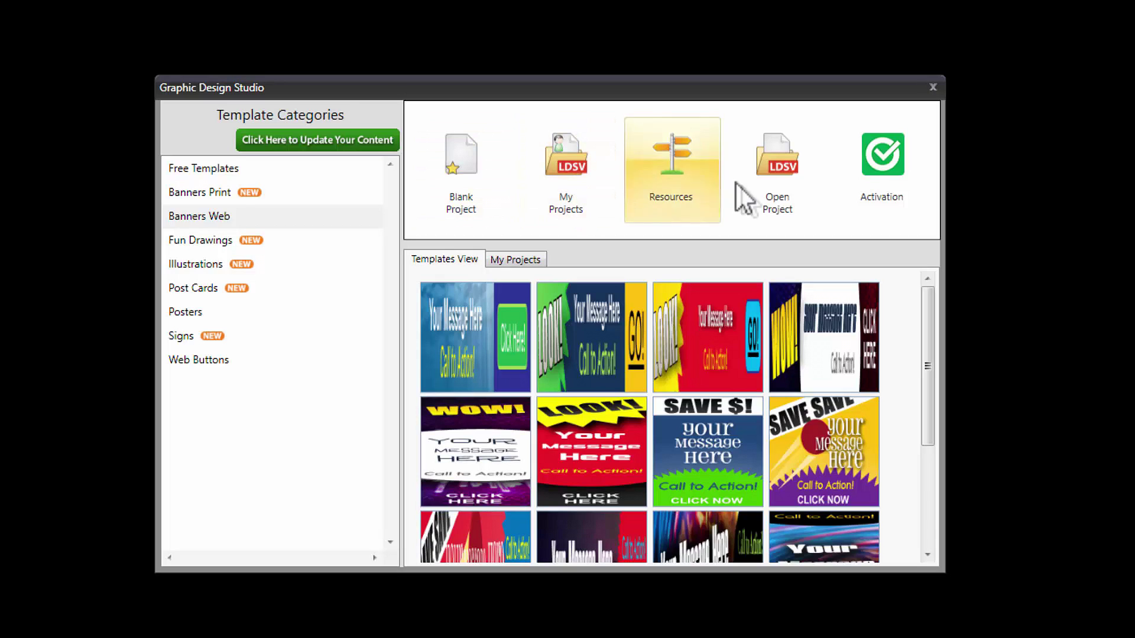
{"action": "double_click", "coordinate": [488, 351]}
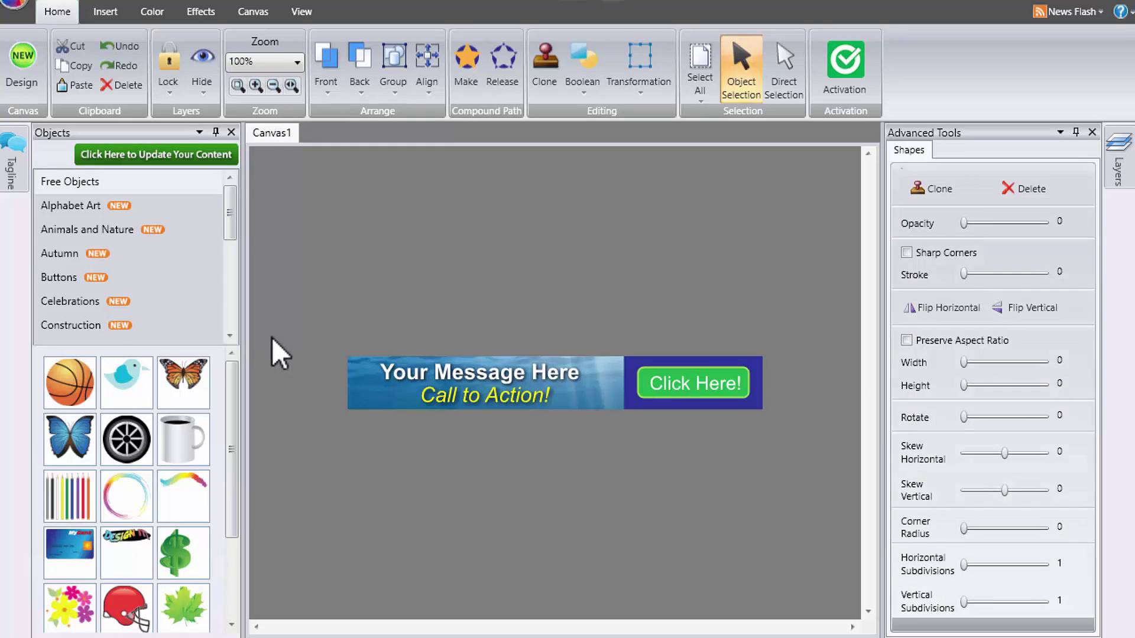
Step: Close the Objects and Advanced Tools panes, zoom the banner to 190%, and deselect it
{"action": "left_click", "coordinate": [231, 131]}
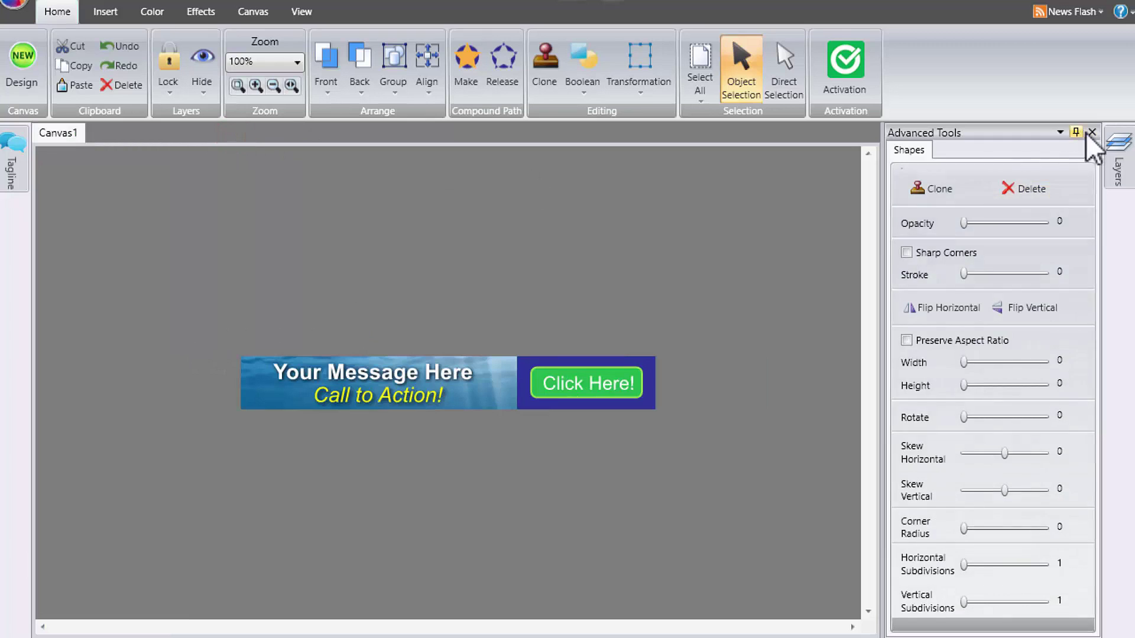
{"action": "left_click", "coordinate": [1091, 132]}
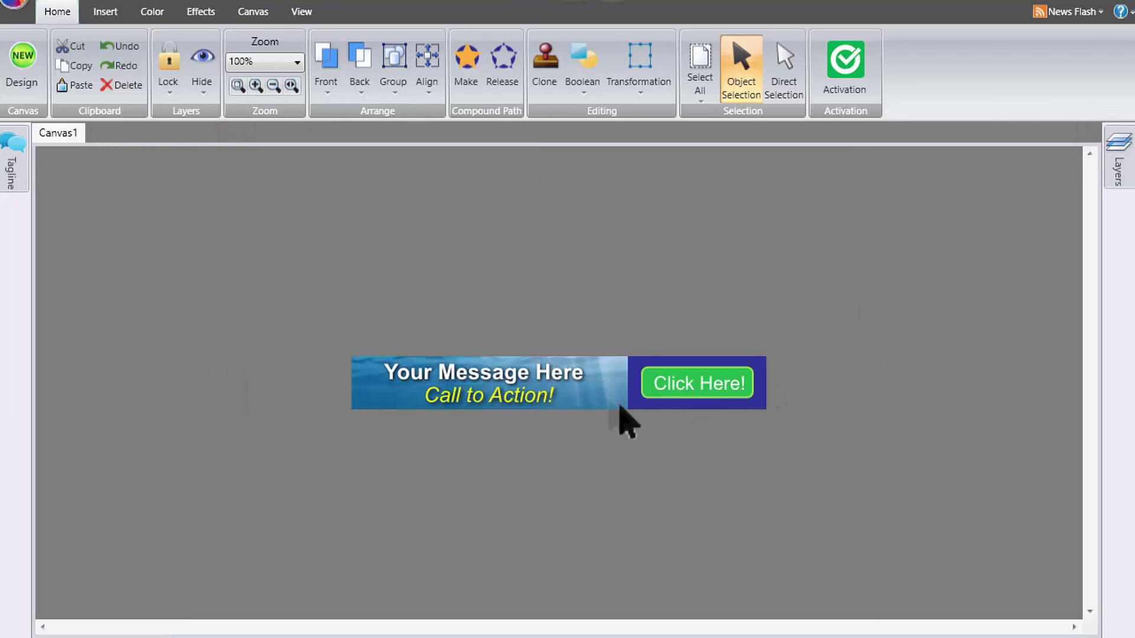
{"action": "left_click", "coordinate": [590, 393]}
{"action": "scroll", "coordinate": [593, 402], "scroll_direction": "up", "scroll_amount": 2}
{"action": "scroll", "coordinate": [597, 410], "scroll_direction": "up", "scroll_amount": 2}
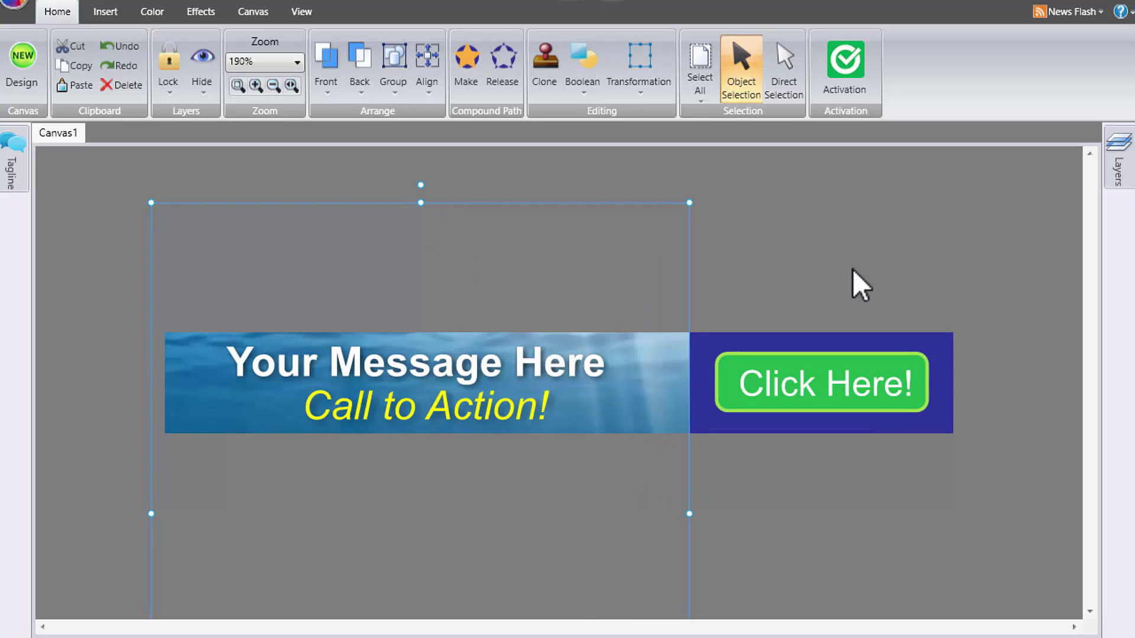
{"action": "left_click", "coordinate": [891, 231]}
{"action": "left_click", "coordinate": [838, 341]}
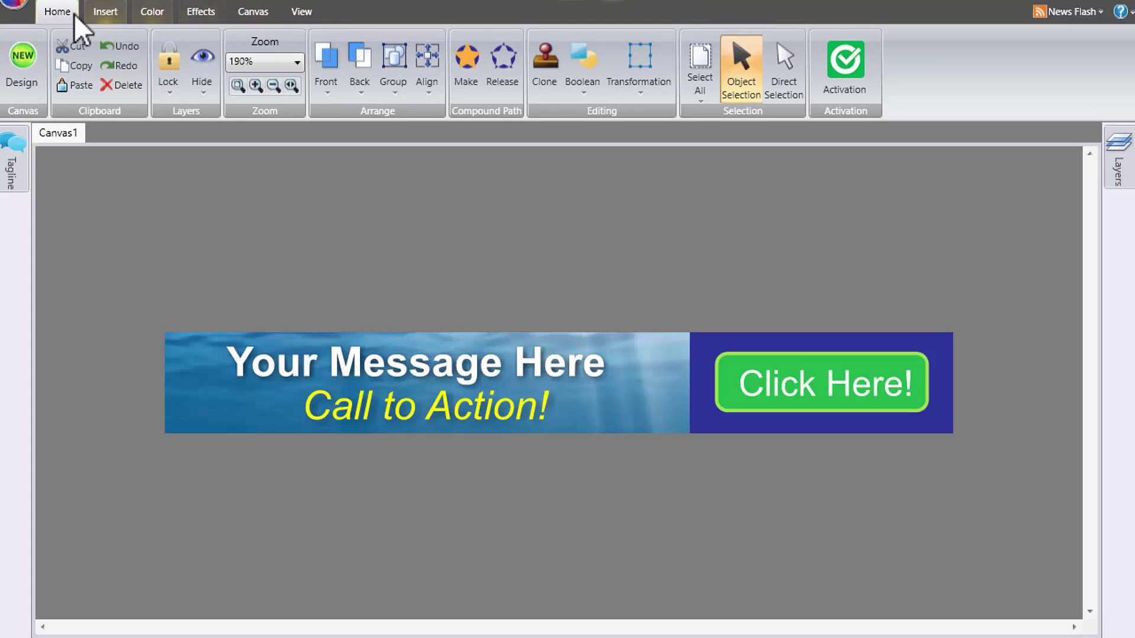
Step: View the Insert, Color, Effects, Canvas and View ribbon tabs in turn
{"action": "left_click", "coordinate": [121, 11]}
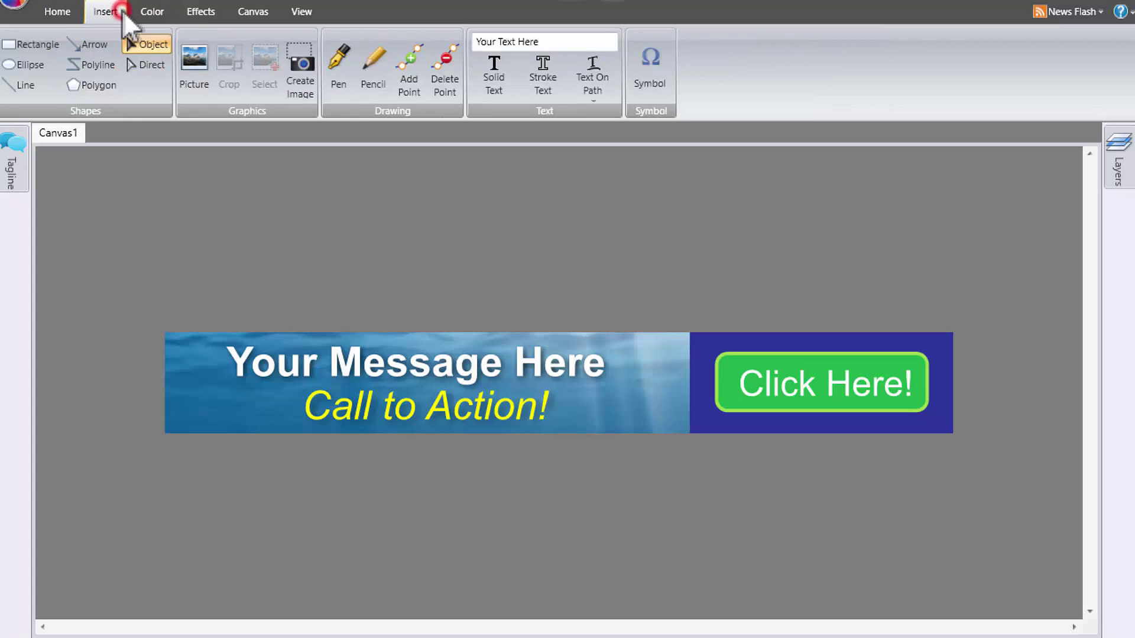
{"action": "left_click", "coordinate": [152, 11]}
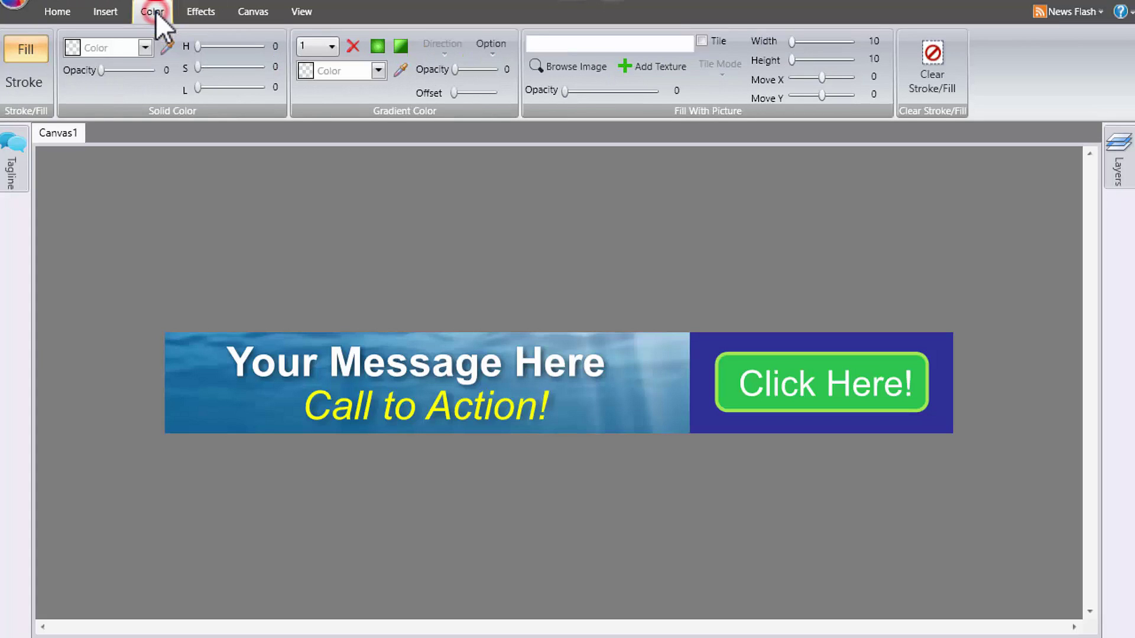
{"action": "left_click", "coordinate": [210, 14]}
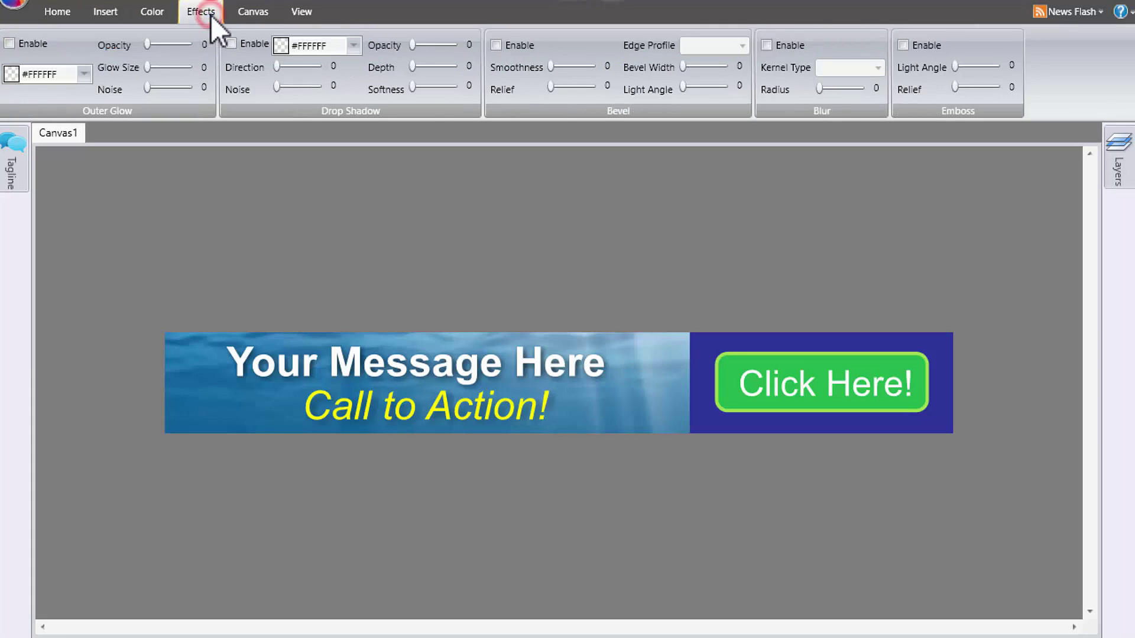
{"action": "left_click", "coordinate": [265, 13]}
{"action": "left_click", "coordinate": [302, 12]}
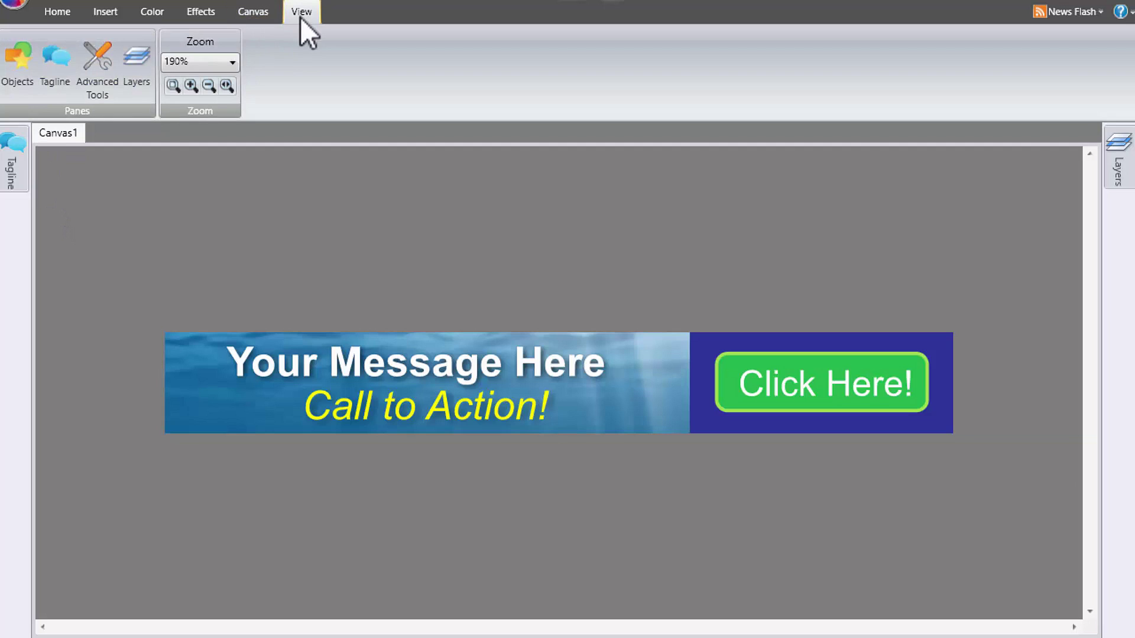
Step: Open the Objects library pane, scroll and resize it, then close it
{"action": "left_click", "coordinate": [19, 75]}
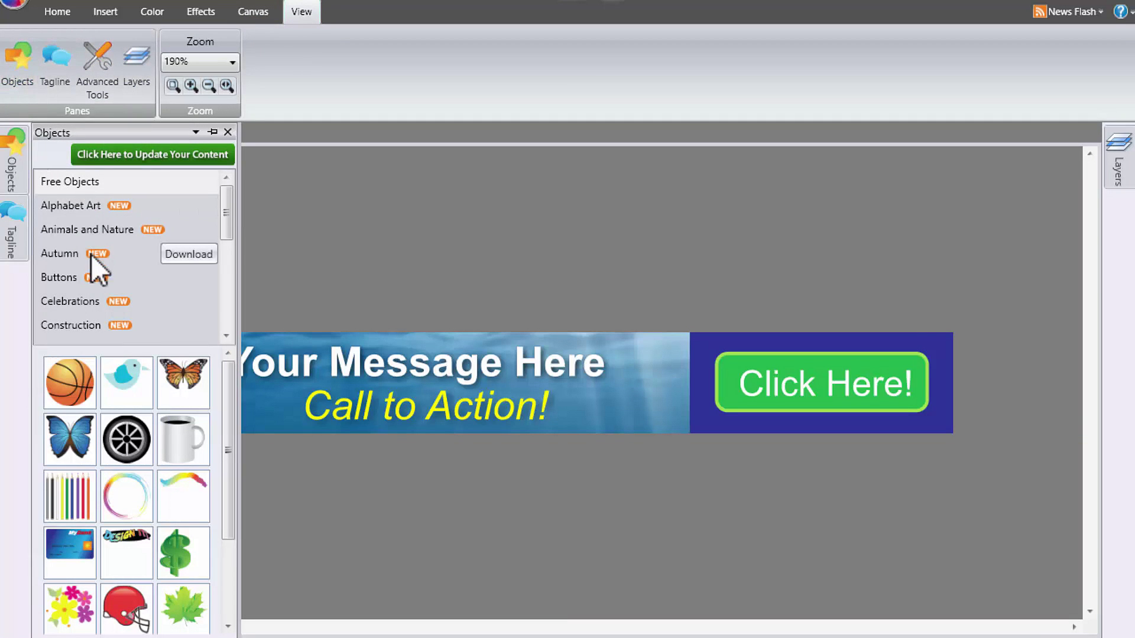
{"action": "scroll", "coordinate": [91, 254], "scroll_direction": "down", "scroll_amount": 3}
{"action": "left_click_drag", "start_coordinate": [226, 417], "coordinate": [232, 508]}
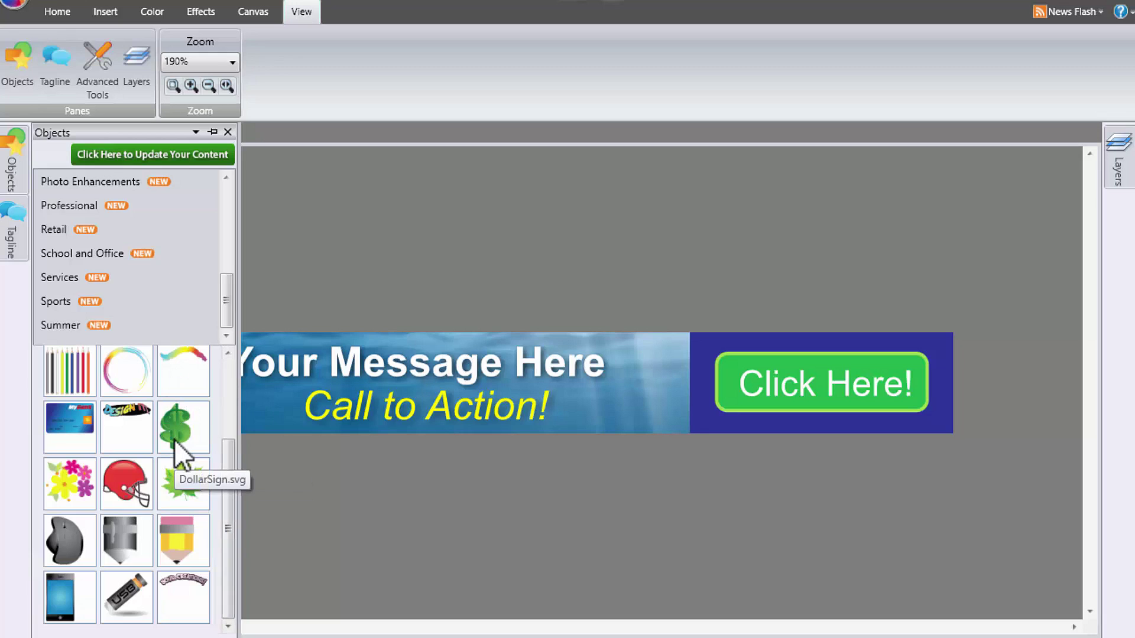
{"action": "left_click_drag", "start_coordinate": [226, 298], "coordinate": [225, 219]}
{"action": "mouse_move", "coordinate": [77, 194]}
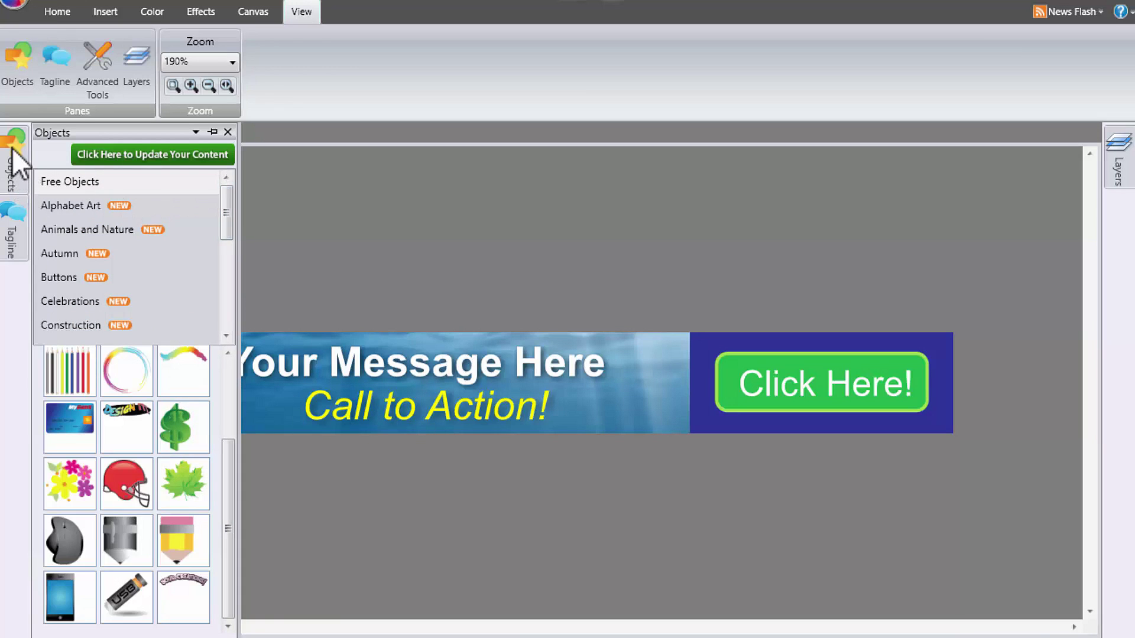
{"action": "left_click", "coordinate": [9, 165]}
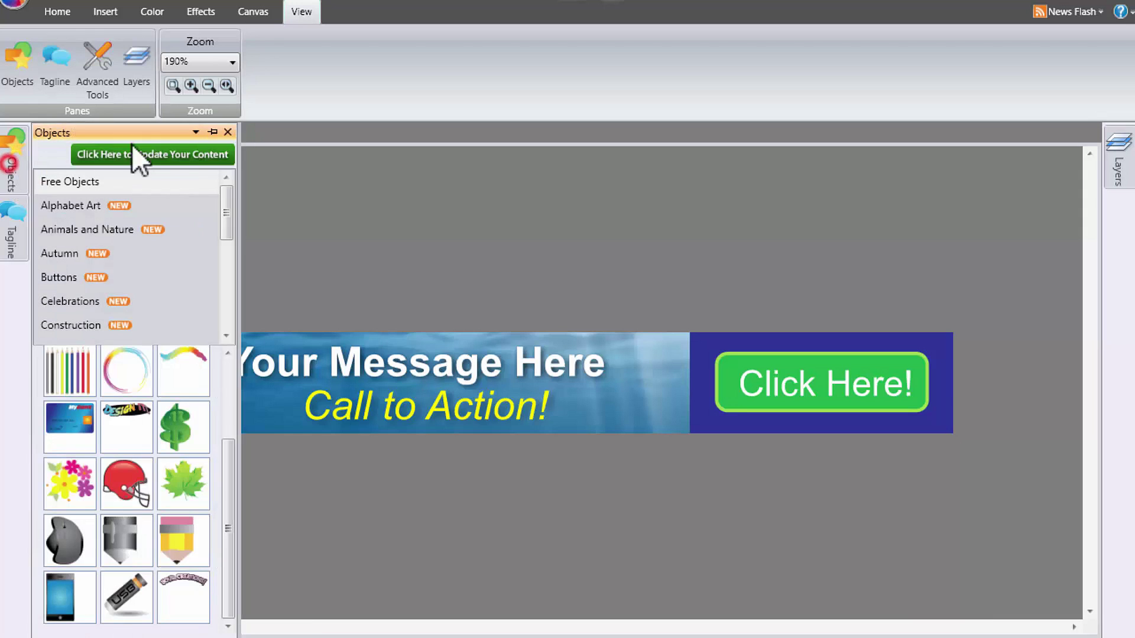
{"action": "left_click", "coordinate": [230, 131]}
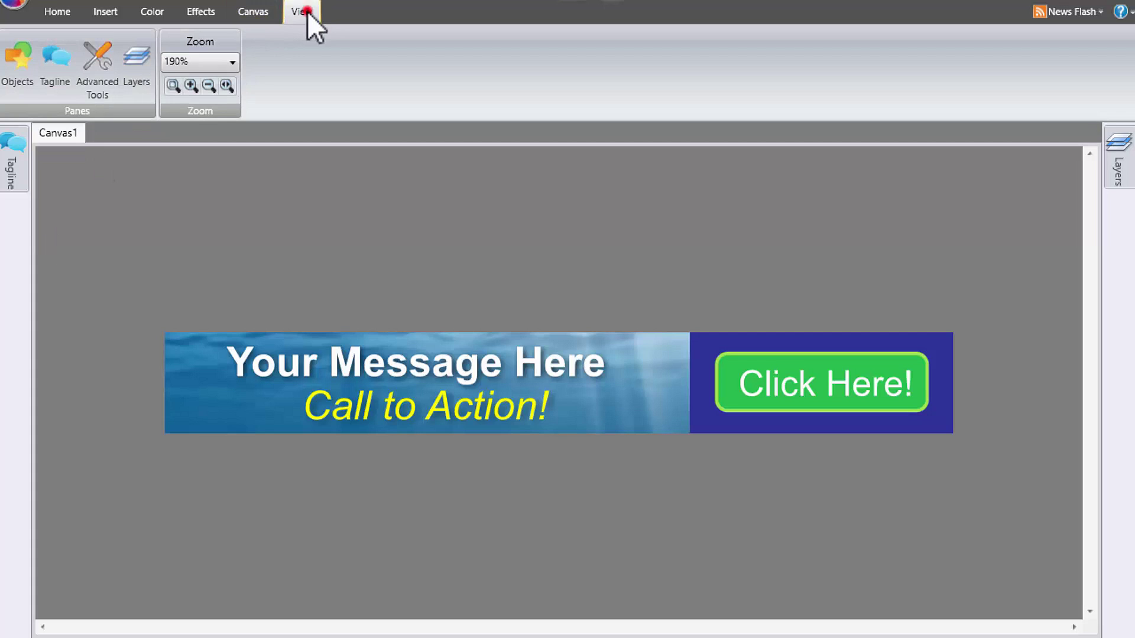
Step: Reopen the Objects pane and show the Alphabet Art and Animals and Nature objects
{"action": "left_click", "coordinate": [21, 66]}
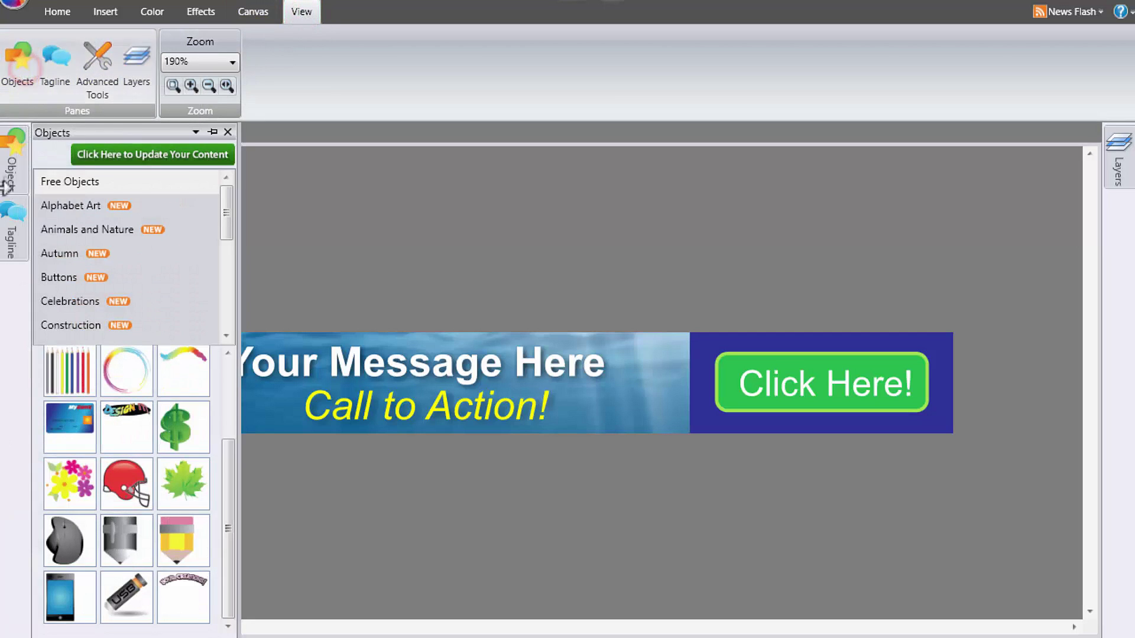
{"action": "mouse_move", "coordinate": [107, 279]}
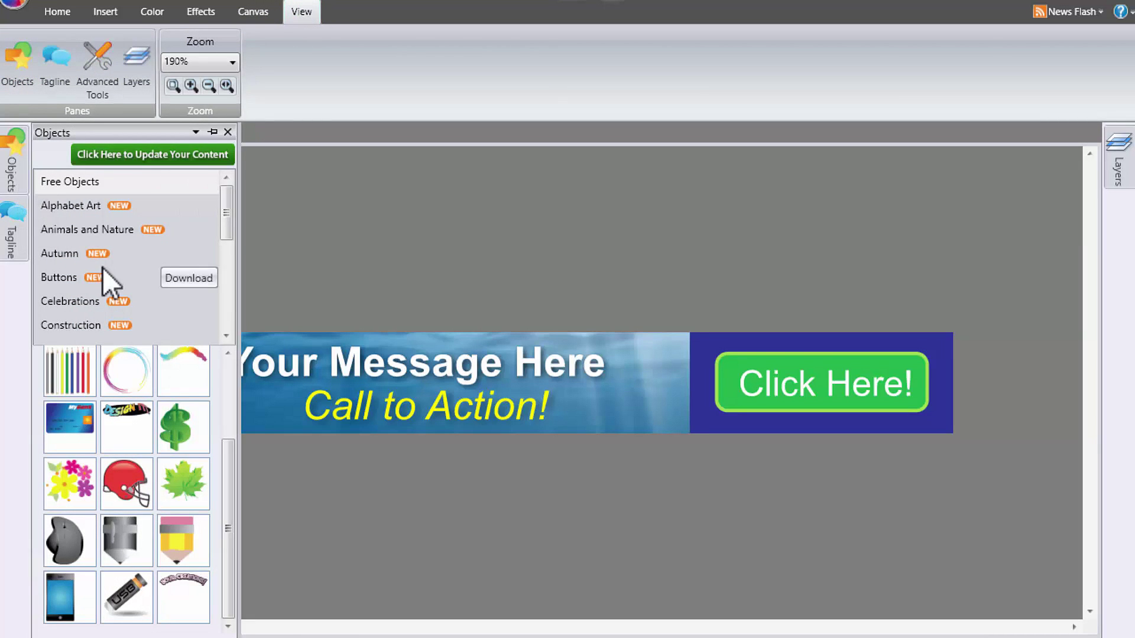
{"action": "scroll", "coordinate": [116, 236], "scroll_direction": "down", "scroll_amount": 3}
{"action": "scroll", "coordinate": [106, 224], "scroll_direction": "up", "scroll_amount": 3}
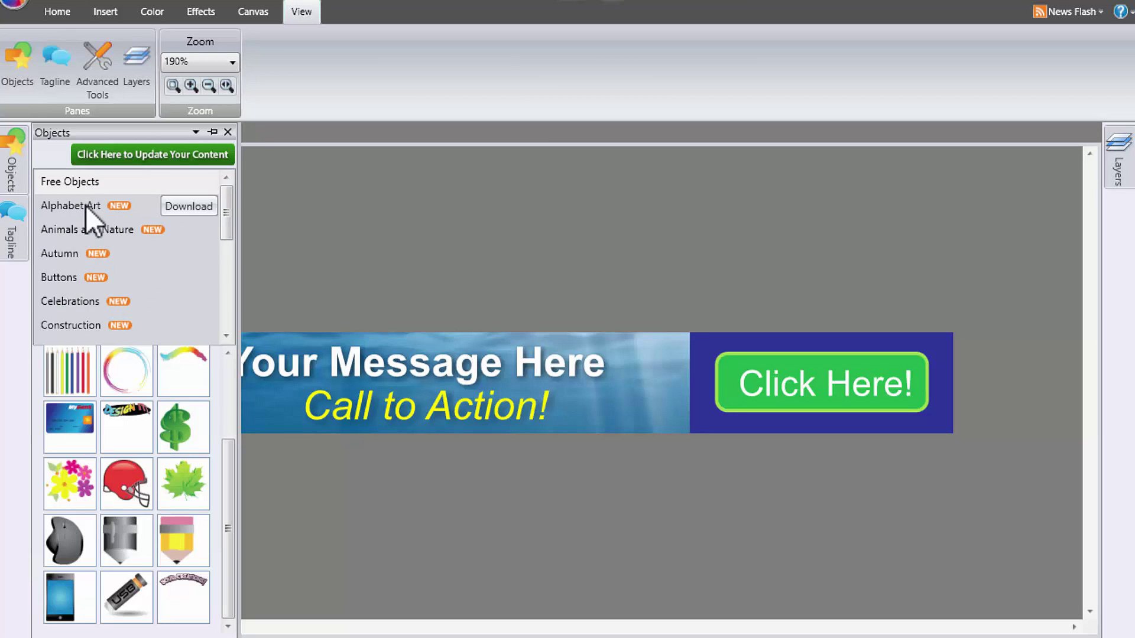
{"action": "left_click", "coordinate": [87, 204]}
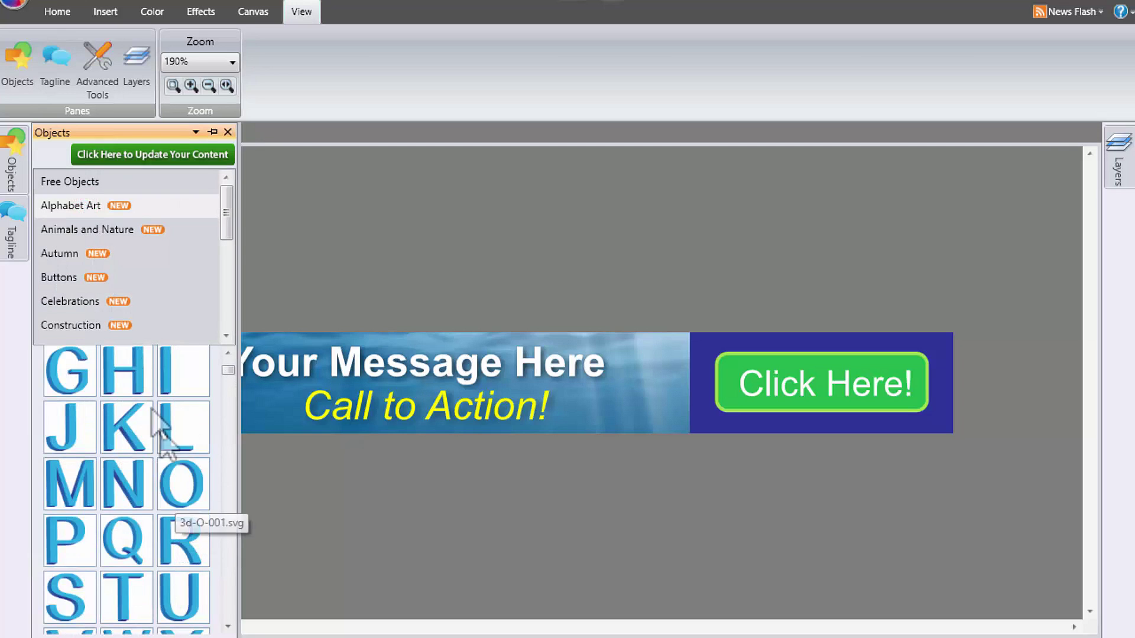
{"action": "left_click", "coordinate": [99, 232]}
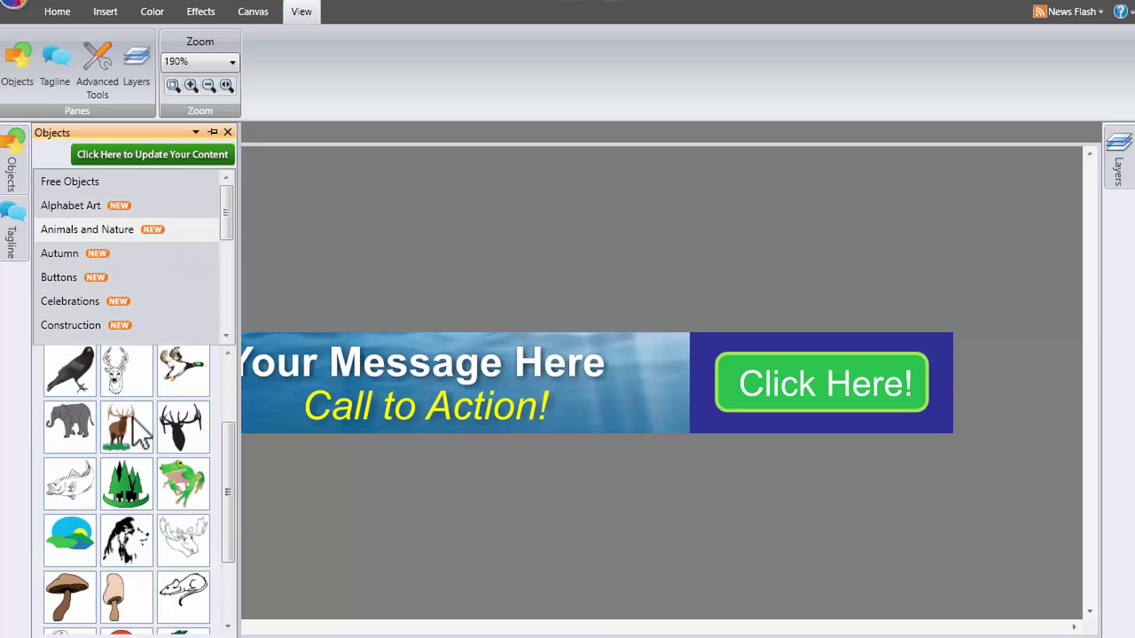
Step: Show the Autumn and Buttons clip-art categories, then hide the Objects pane
{"action": "left_click", "coordinate": [65, 253]}
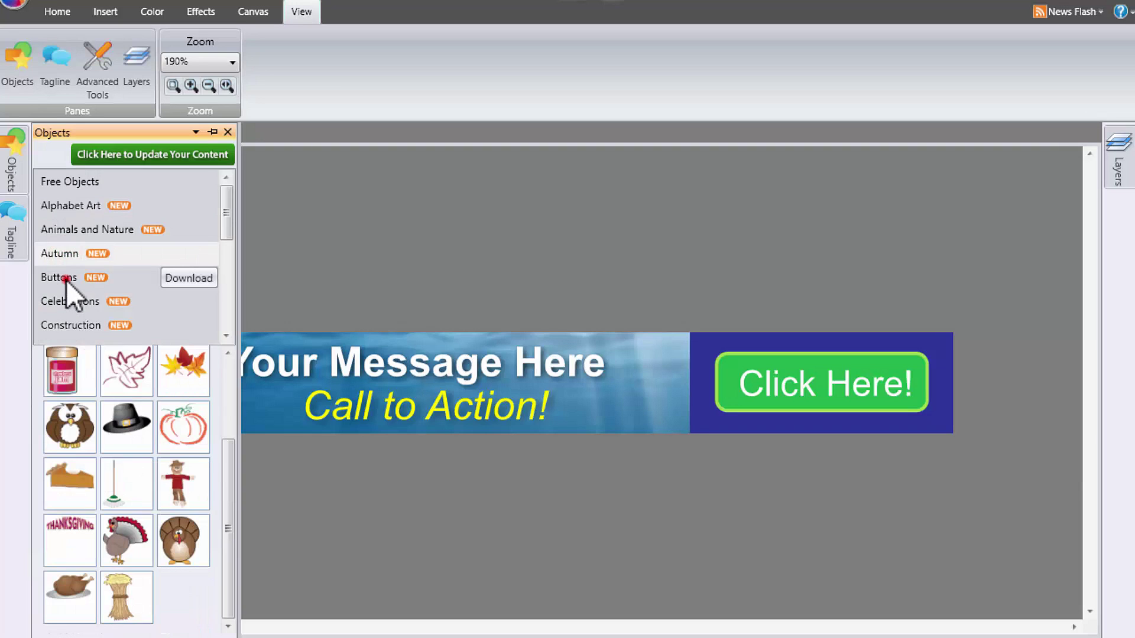
{"action": "left_click", "coordinate": [66, 279]}
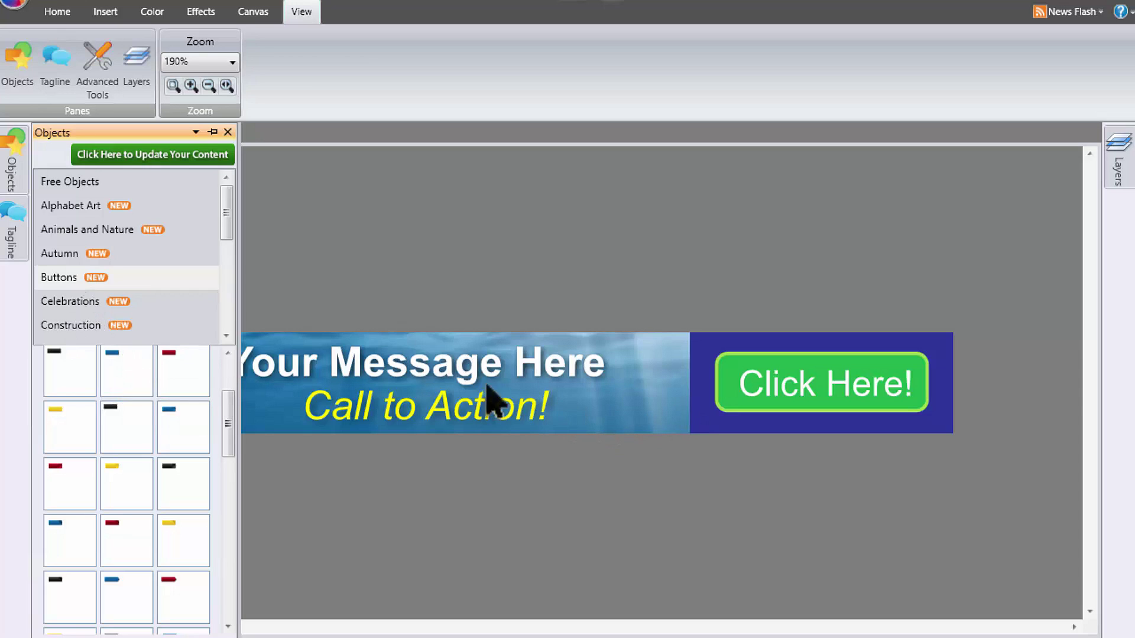
{"action": "left_click_drag", "start_coordinate": [228, 214], "coordinate": [226, 256]}
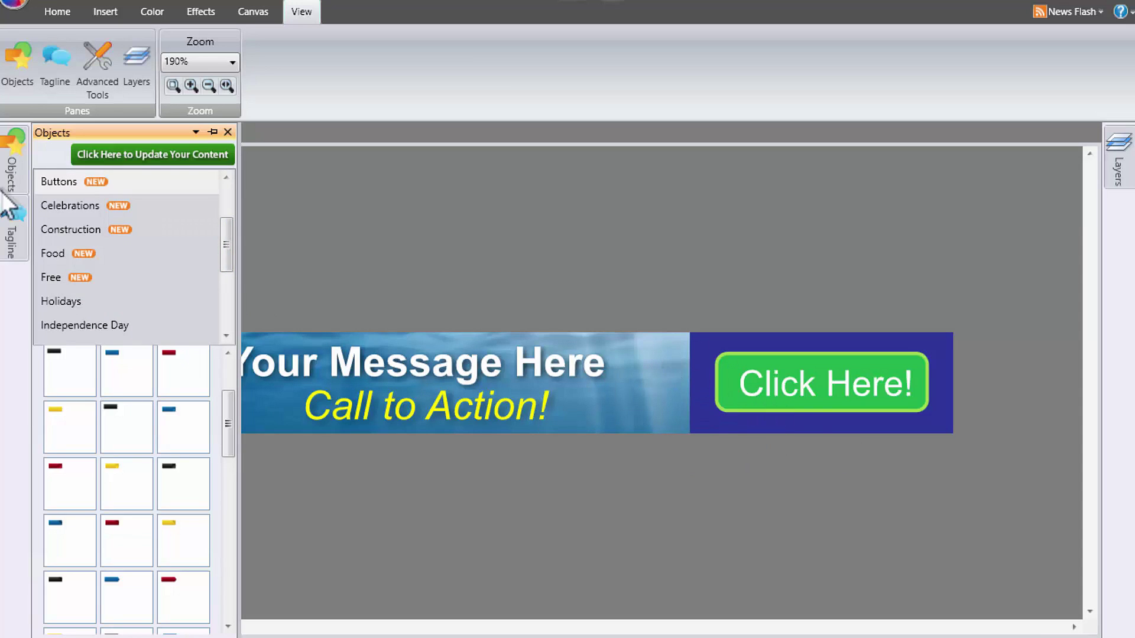
{"action": "left_click_drag", "start_coordinate": [225, 243], "coordinate": [231, 292]}
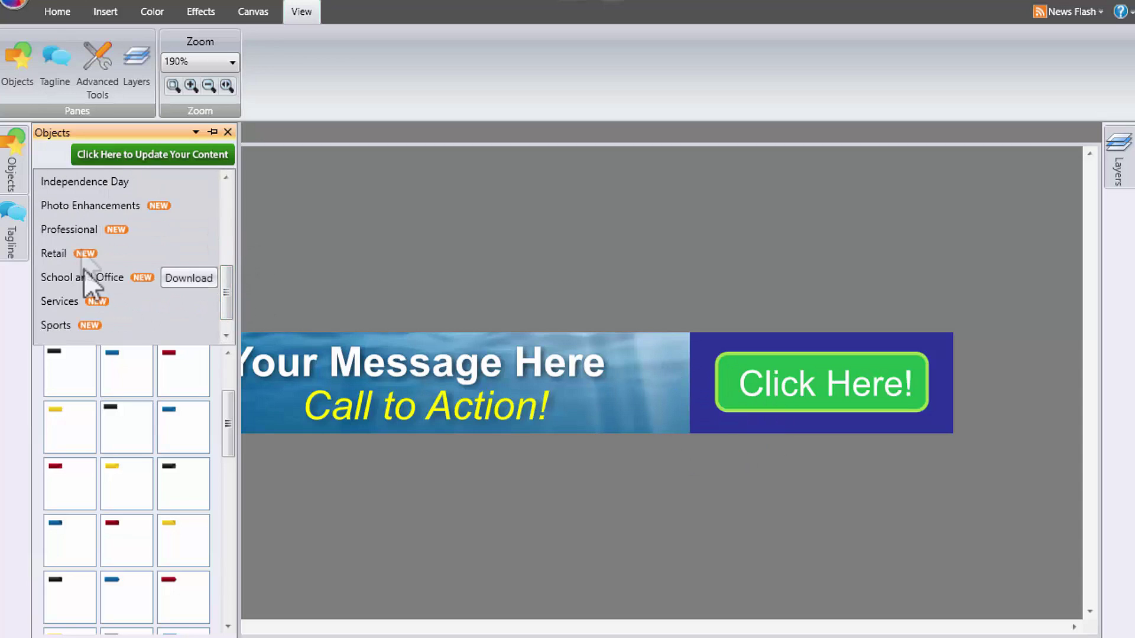
{"action": "mouse_move", "coordinate": [122, 179]}
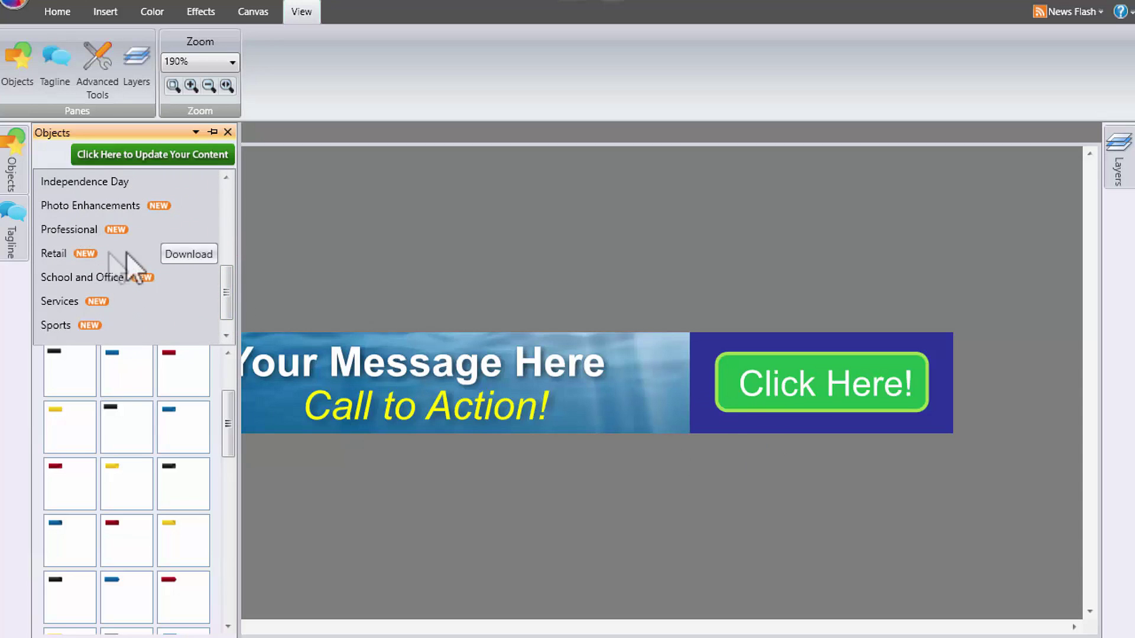
{"action": "left_click", "coordinate": [11, 178]}
Step: Open the Tagline pane, scroll through the taglines, and pin then unpin it
{"action": "left_click", "coordinate": [10, 230]}
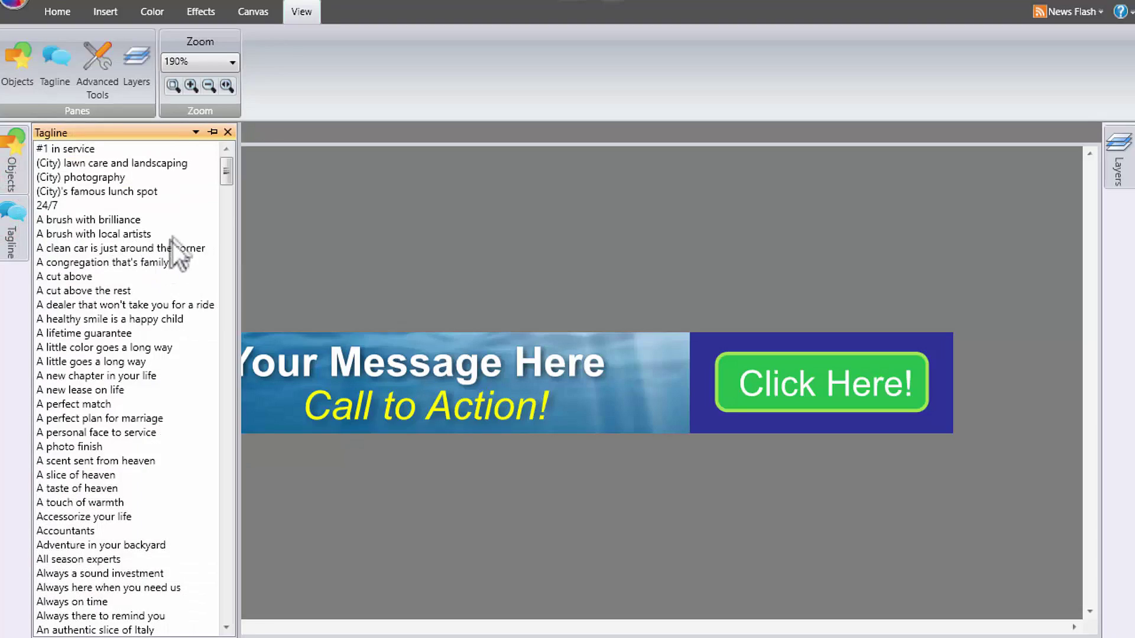
{"action": "left_click_drag", "start_coordinate": [225, 173], "coordinate": [242, 422]}
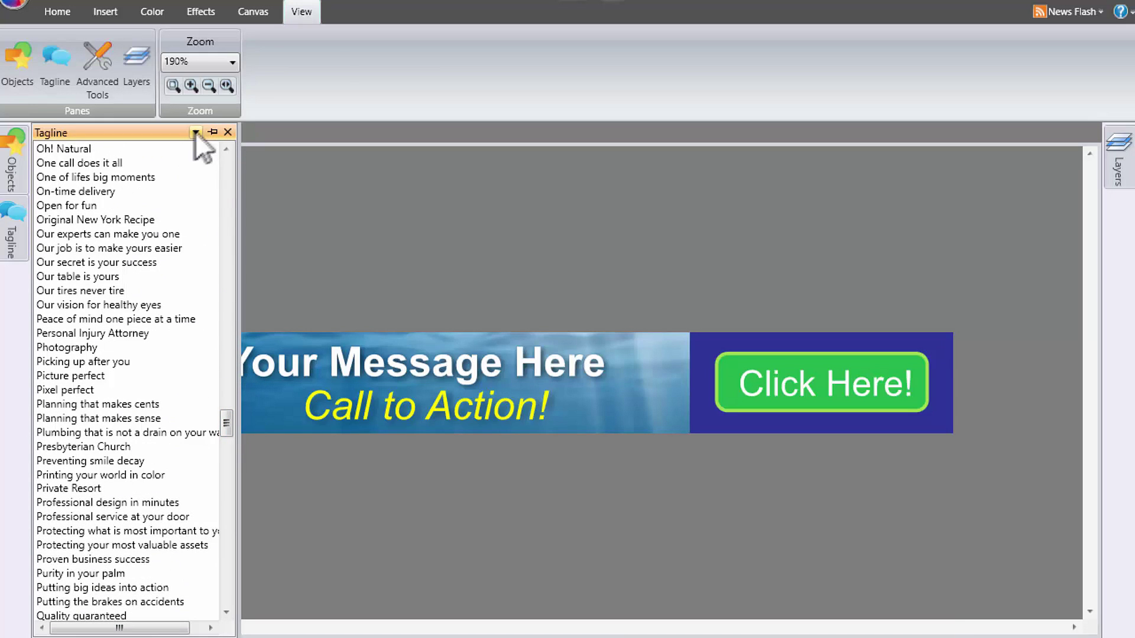
{"action": "left_click", "coordinate": [211, 131]}
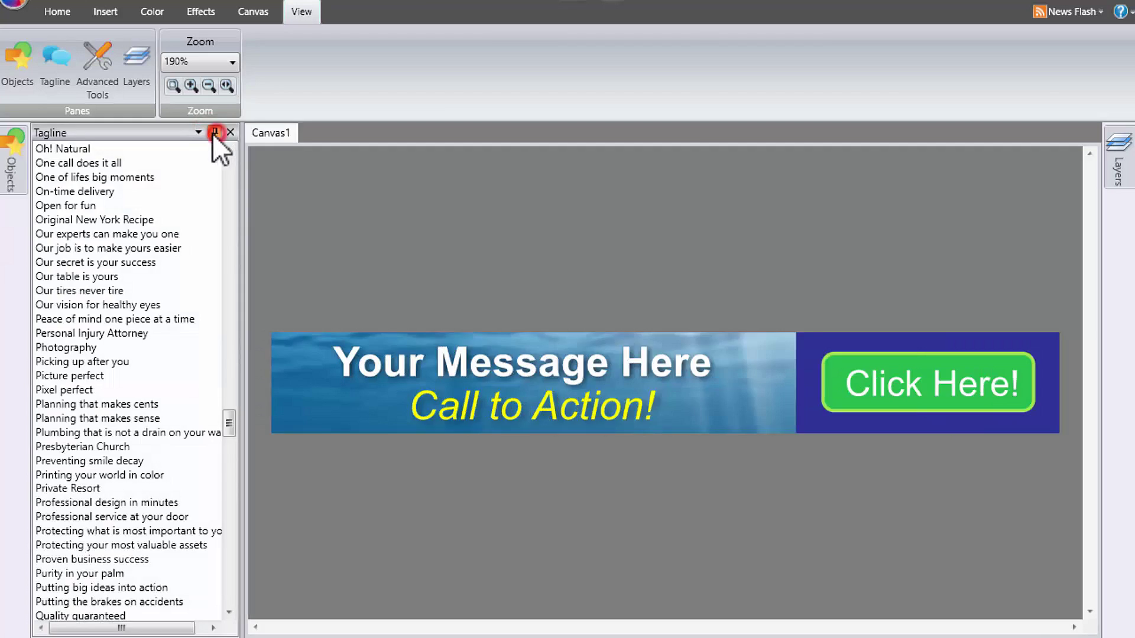
{"action": "left_click", "coordinate": [214, 133]}
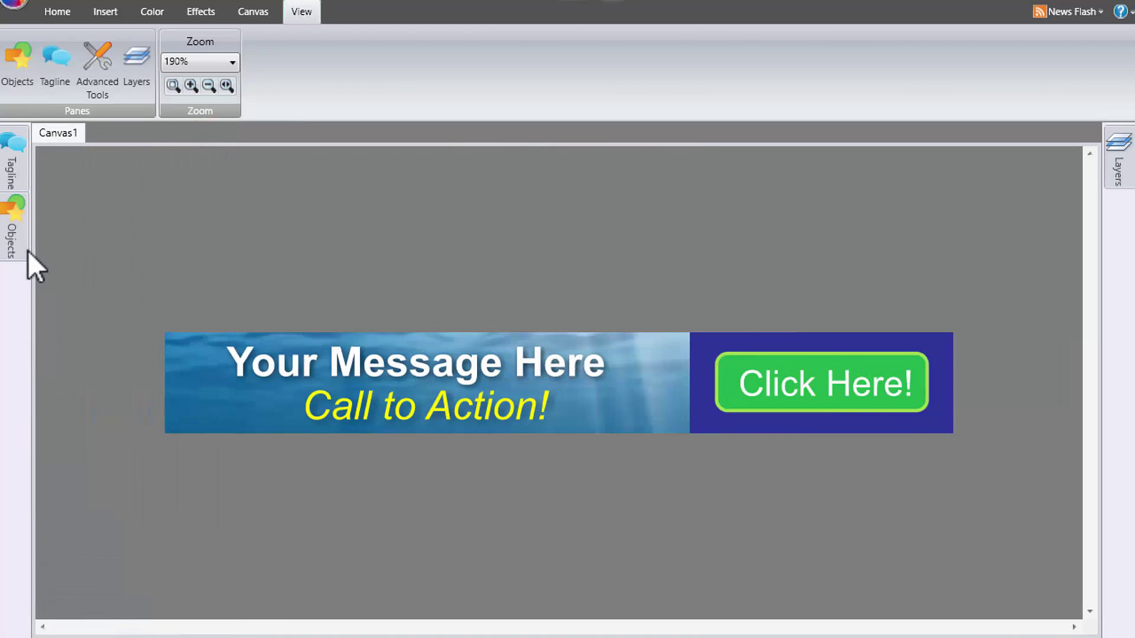
Step: Collapse the Objects pane and dock the Advanced Tools pane beside Layers
{"action": "left_click", "coordinate": [311, 210]}
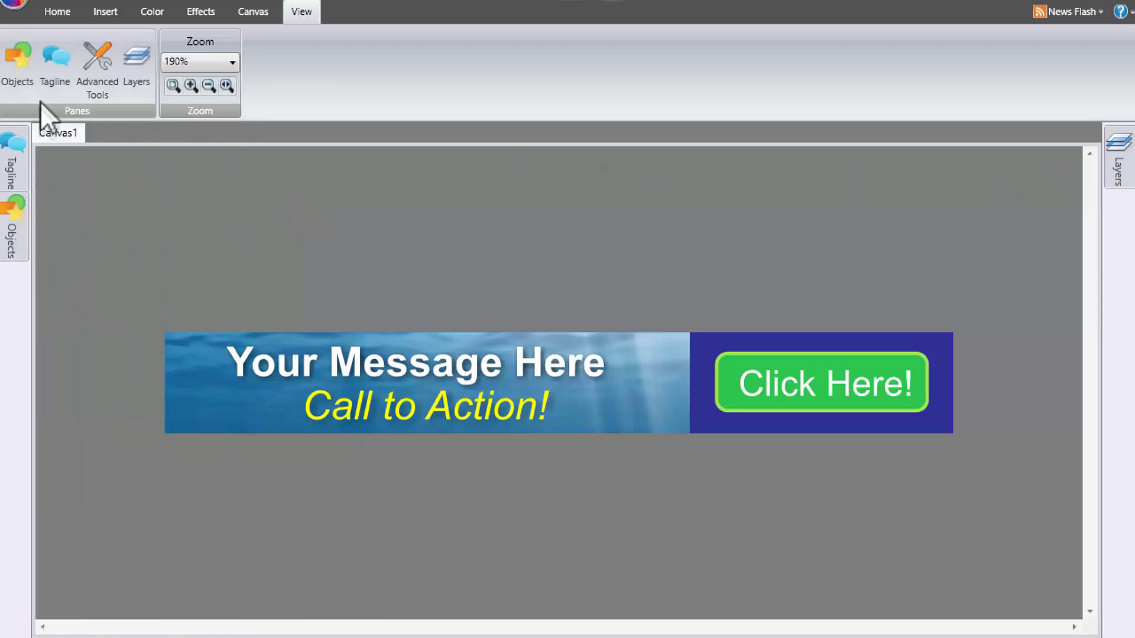
{"action": "left_click", "coordinate": [100, 65]}
{"action": "left_click", "coordinate": [1114, 179]}
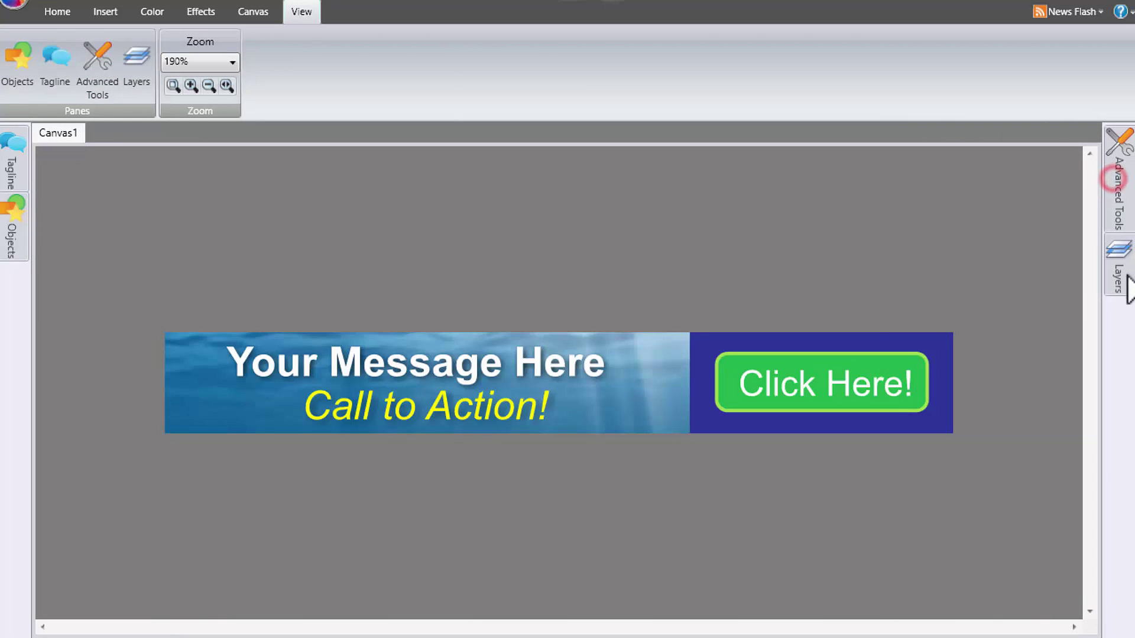
{"action": "left_click", "coordinate": [1116, 191]}
Step: Hide Advanced Tools, switch to the Home tab, and open then close the template chooser
{"action": "mouse_move", "coordinate": [1122, 222]}
{"action": "left_click", "coordinate": [815, 235]}
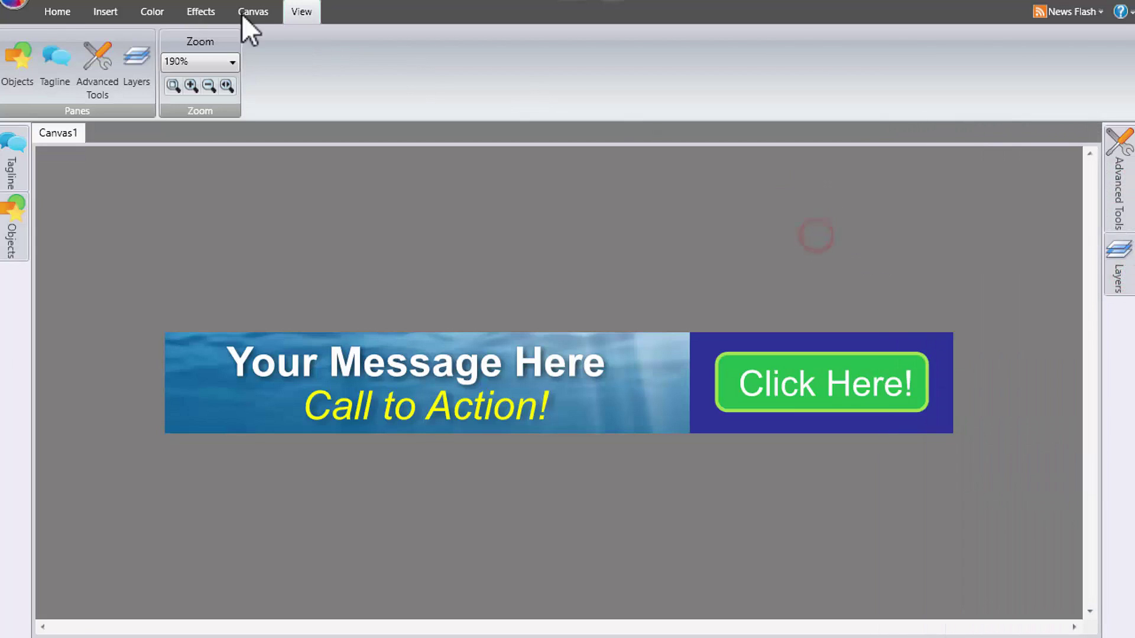
{"action": "left_click", "coordinate": [56, 12]}
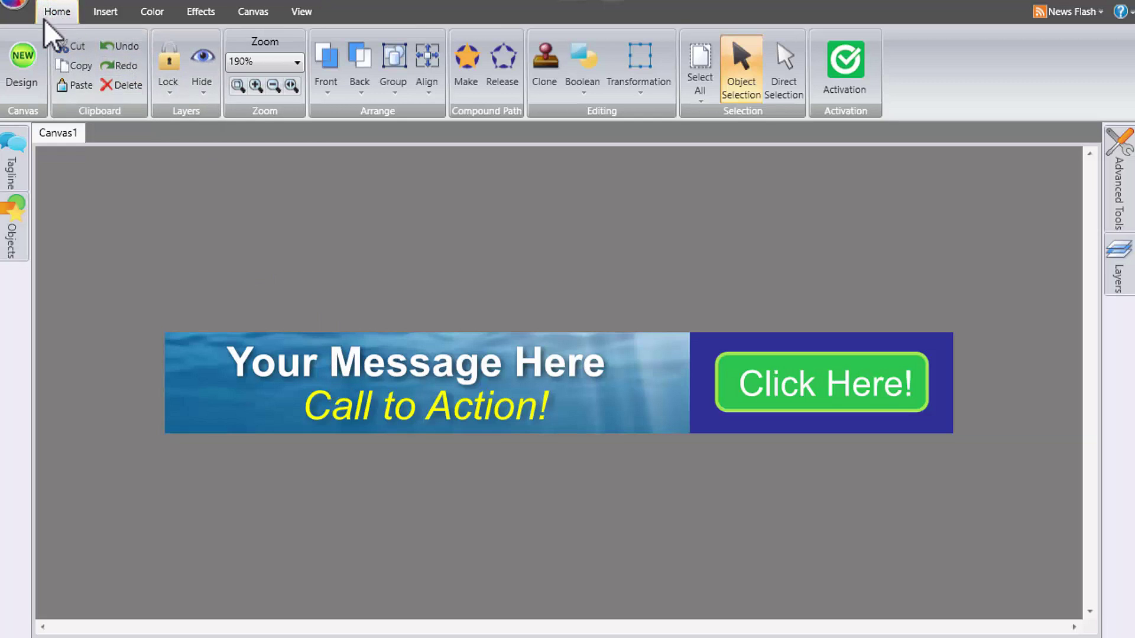
{"action": "left_click", "coordinate": [29, 61]}
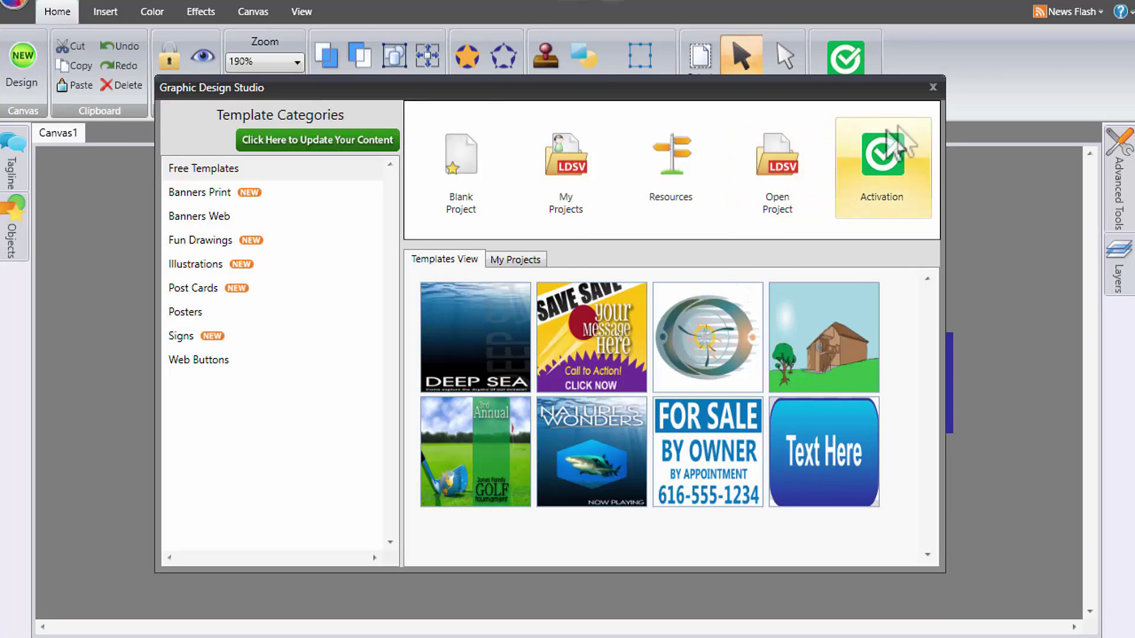
{"action": "left_click", "coordinate": [933, 87]}
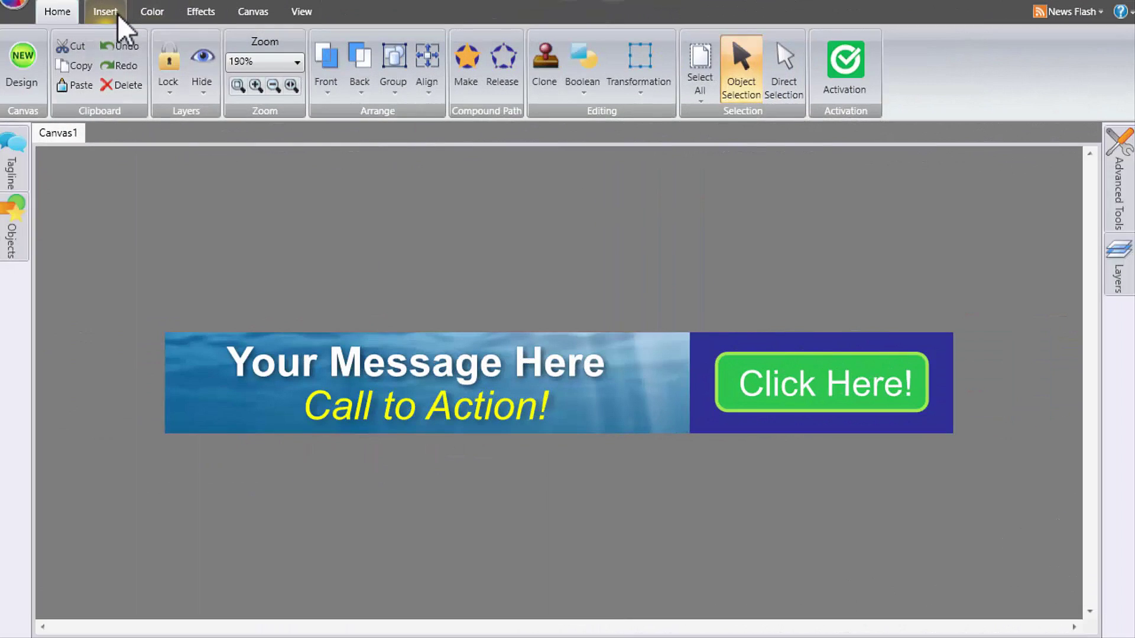
Step: View Insert (cancelling the Picture file dialog), Color, Effects and Canvas tabs
{"action": "left_click", "coordinate": [117, 12]}
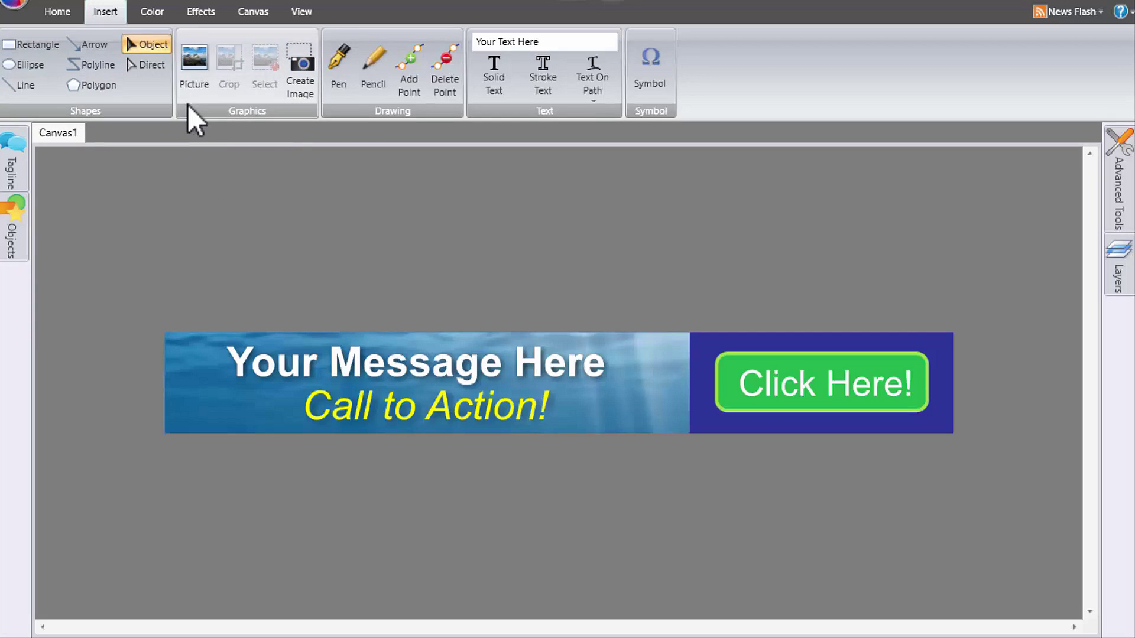
{"action": "left_click", "coordinate": [200, 66]}
{"action": "left_click", "coordinate": [782, 150]}
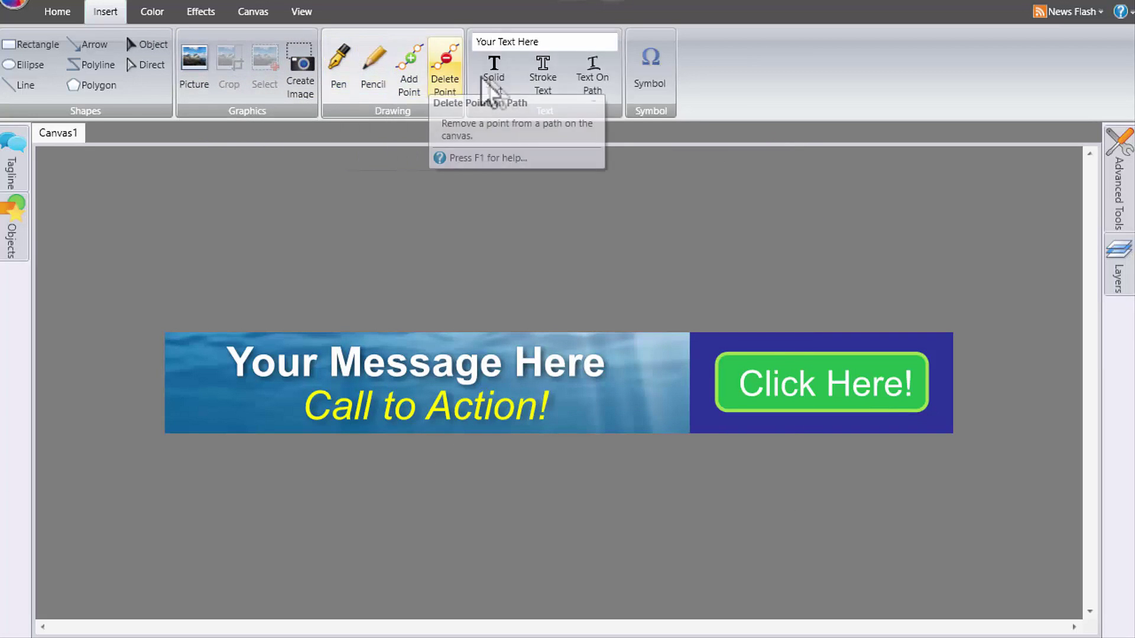
{"action": "left_click", "coordinate": [155, 12]}
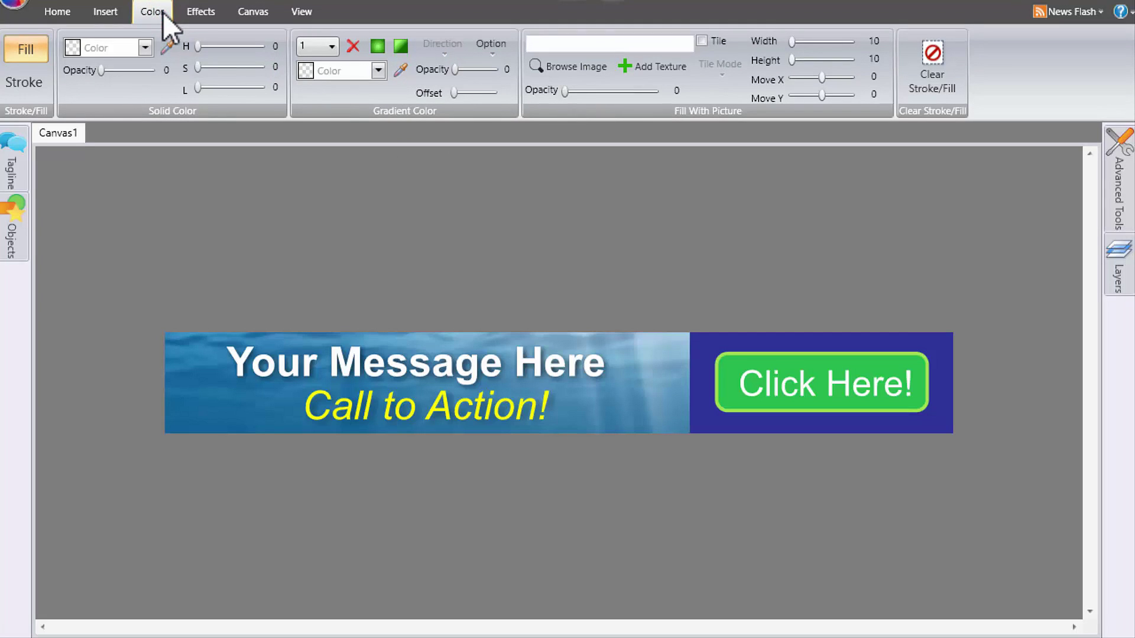
{"action": "left_click", "coordinate": [198, 12]}
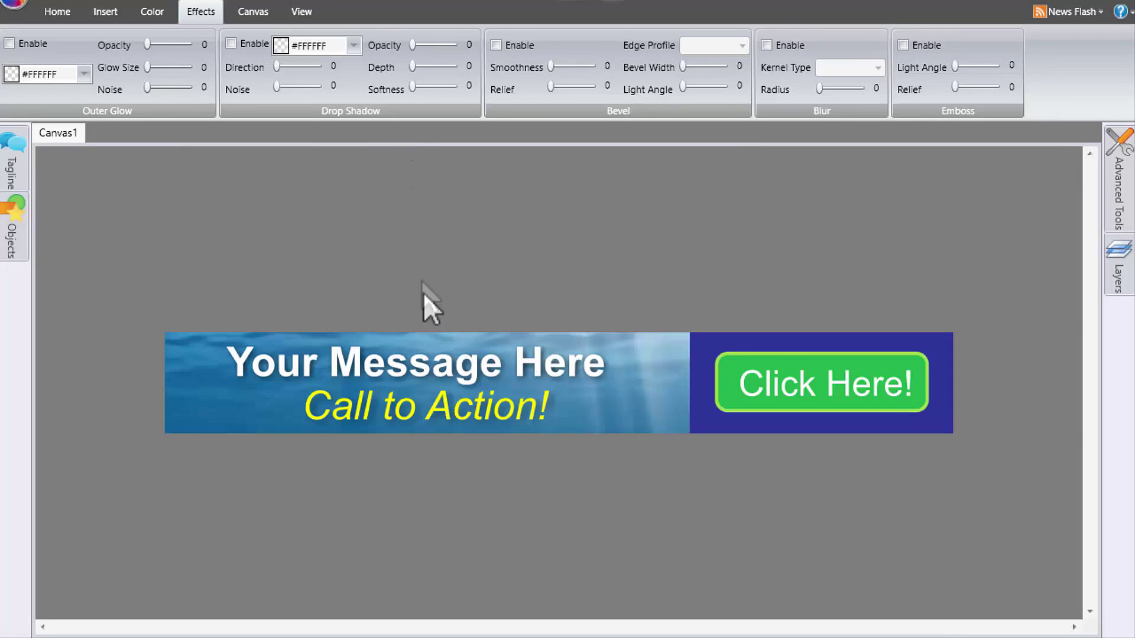
{"action": "left_click", "coordinate": [260, 13]}
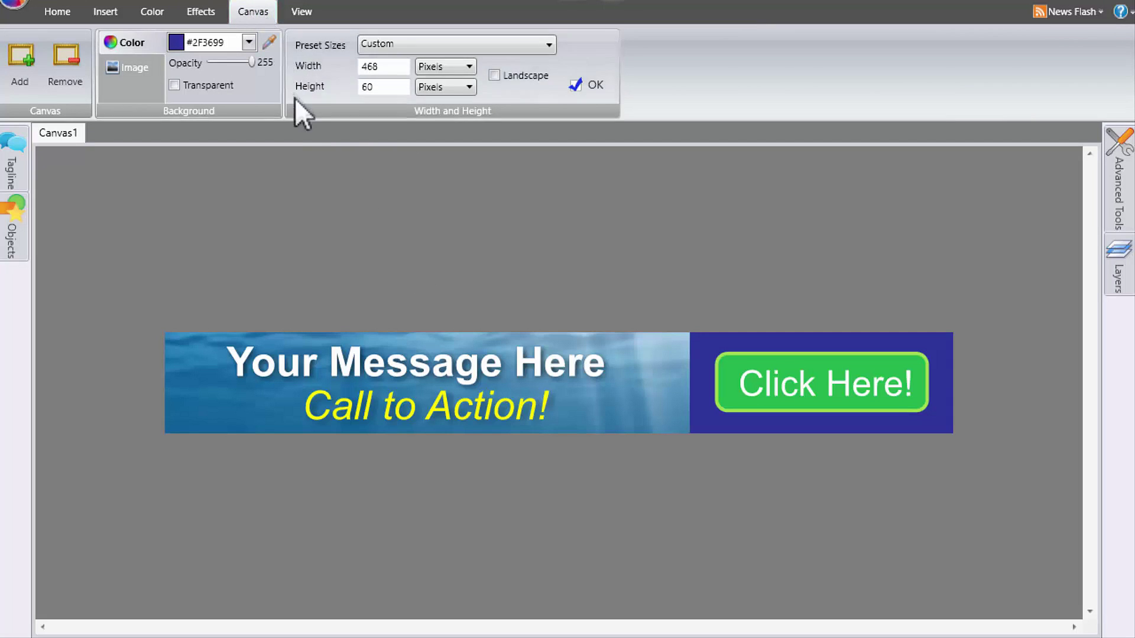
Step: Add a blank 1500×1500 Canvas2 and switch back and forth between Canvas1 and Canvas2
{"action": "left_click", "coordinate": [63, 132]}
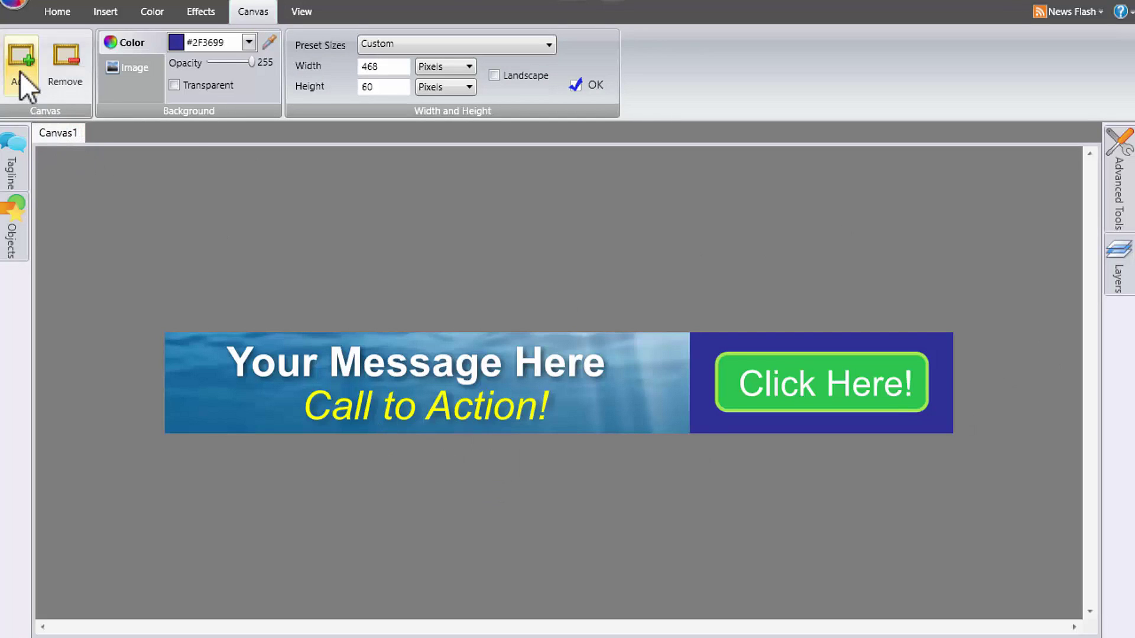
{"action": "left_click", "coordinate": [20, 72]}
{"action": "left_click", "coordinate": [65, 133]}
{"action": "left_click", "coordinate": [108, 133]}
{"action": "left_click", "coordinate": [69, 131]}
{"action": "left_click", "coordinate": [112, 136]}
{"action": "left_click", "coordinate": [66, 136]}
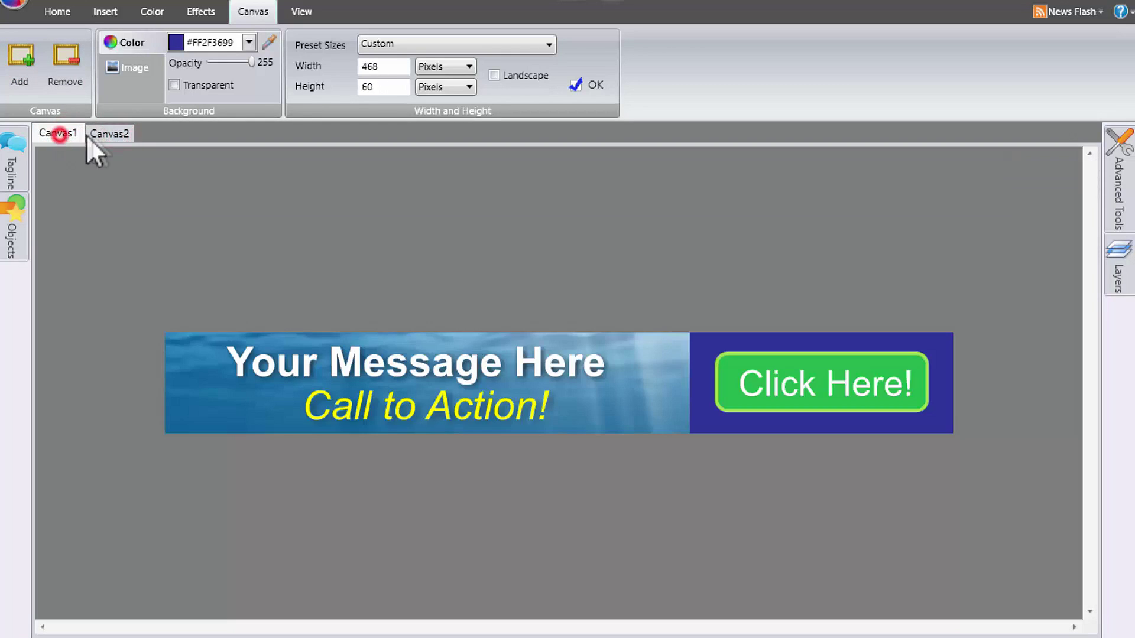
Step: Go to Canvas2 and request its removal, bringing up the confirmation
{"action": "left_click", "coordinate": [107, 136]}
{"action": "left_click", "coordinate": [62, 136]}
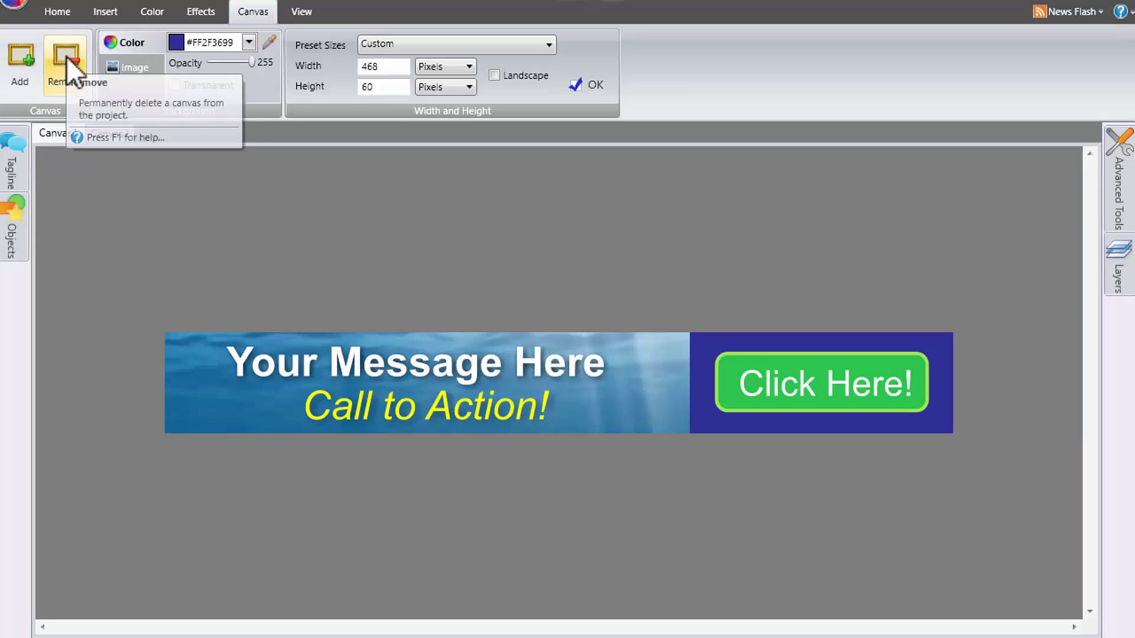
{"action": "left_click", "coordinate": [119, 135]}
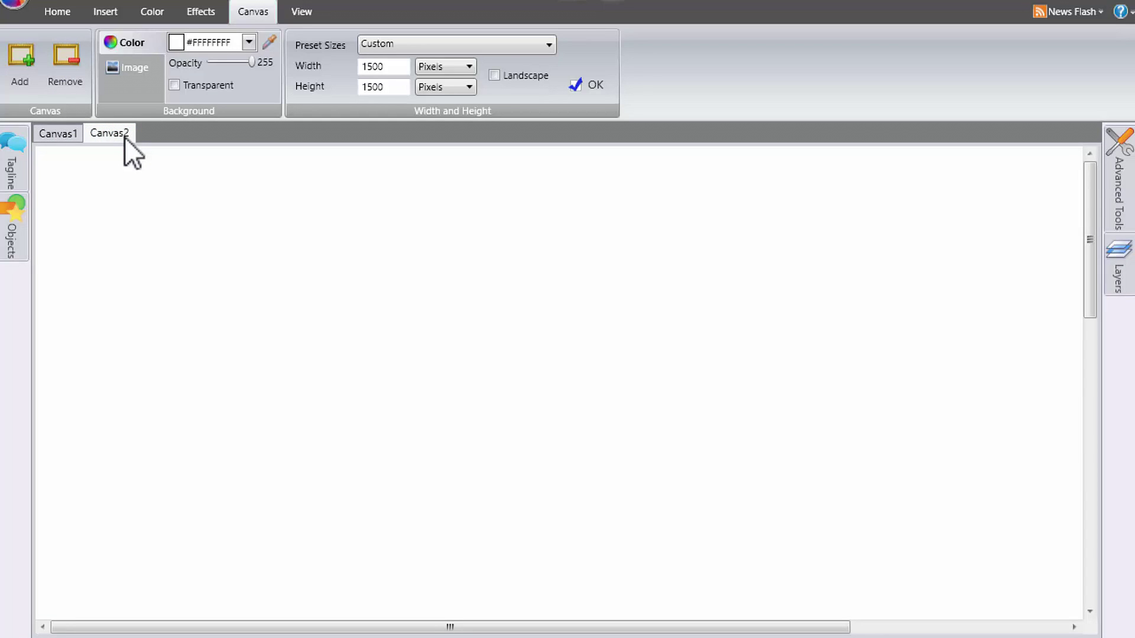
{"action": "left_click", "coordinate": [70, 70]}
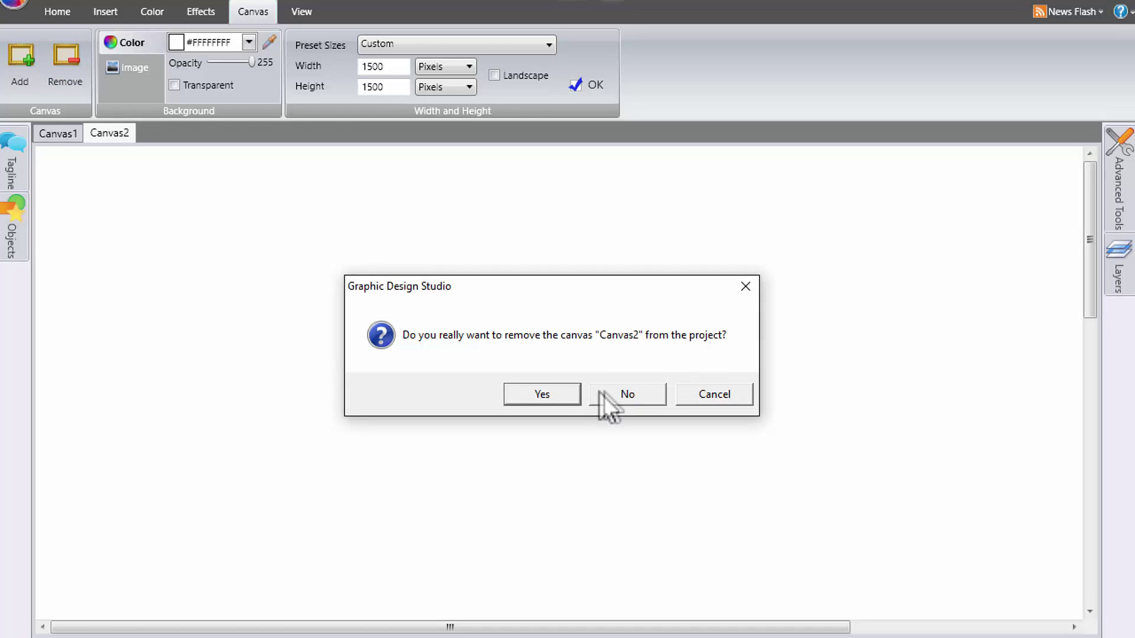